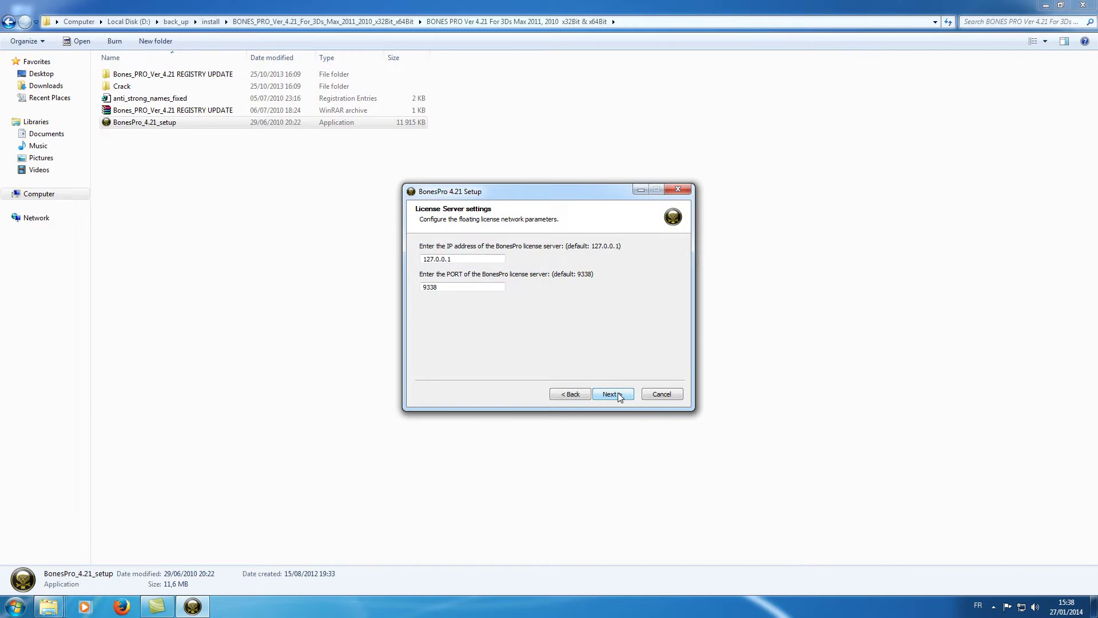
Step: Install BonesPro 4.21 with the default license server settings, 3DS MAX 2011 components and destination folder, and open the Crack folder
click(620, 397)
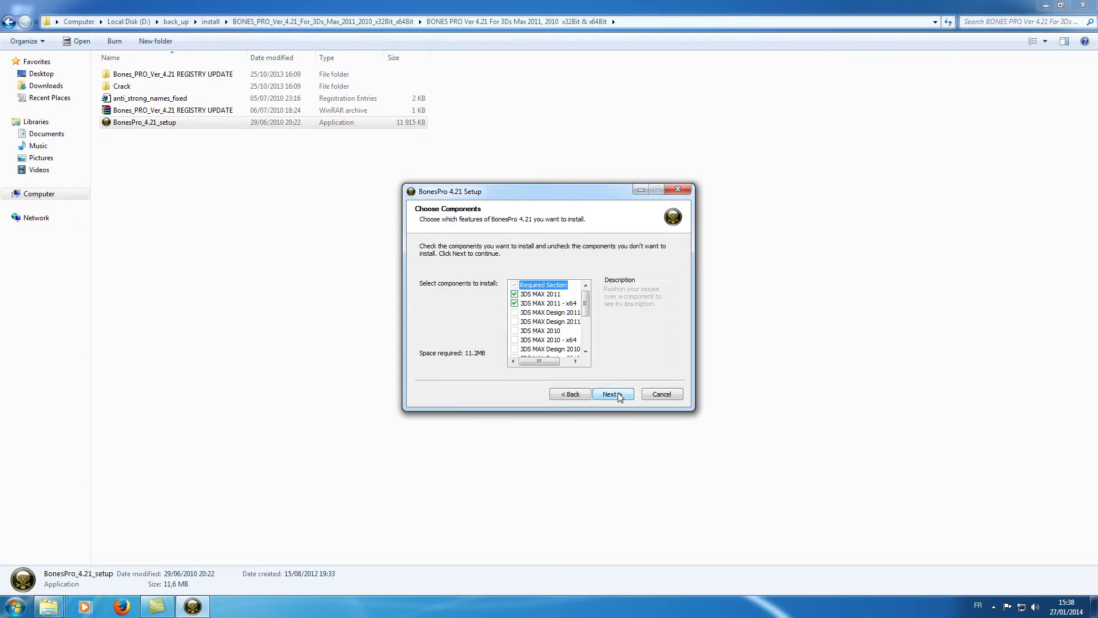
click(621, 397)
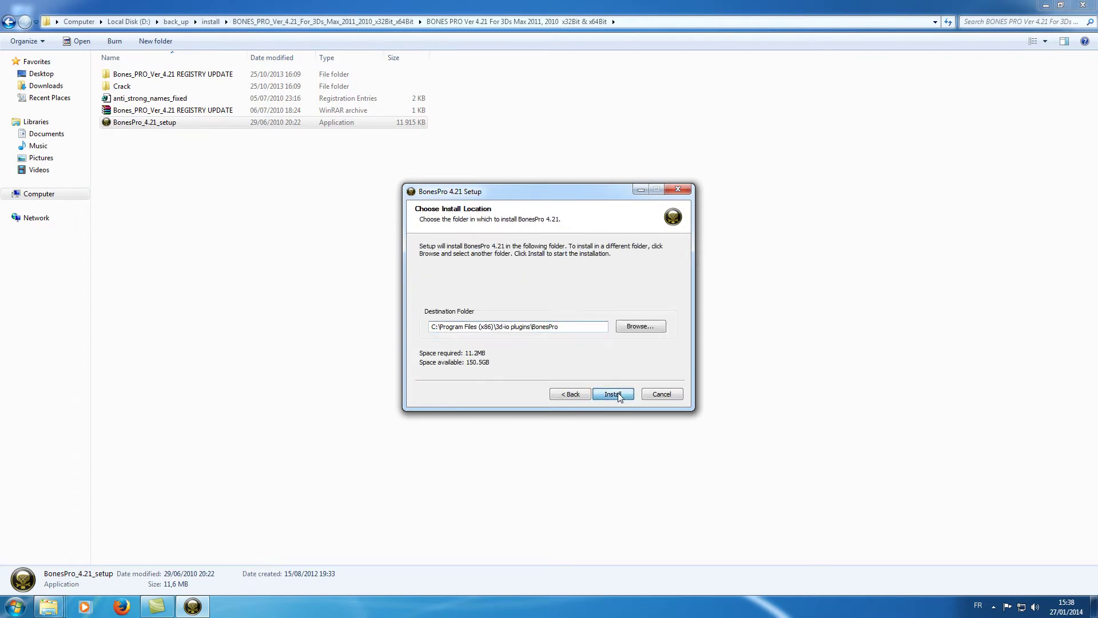
click(620, 397)
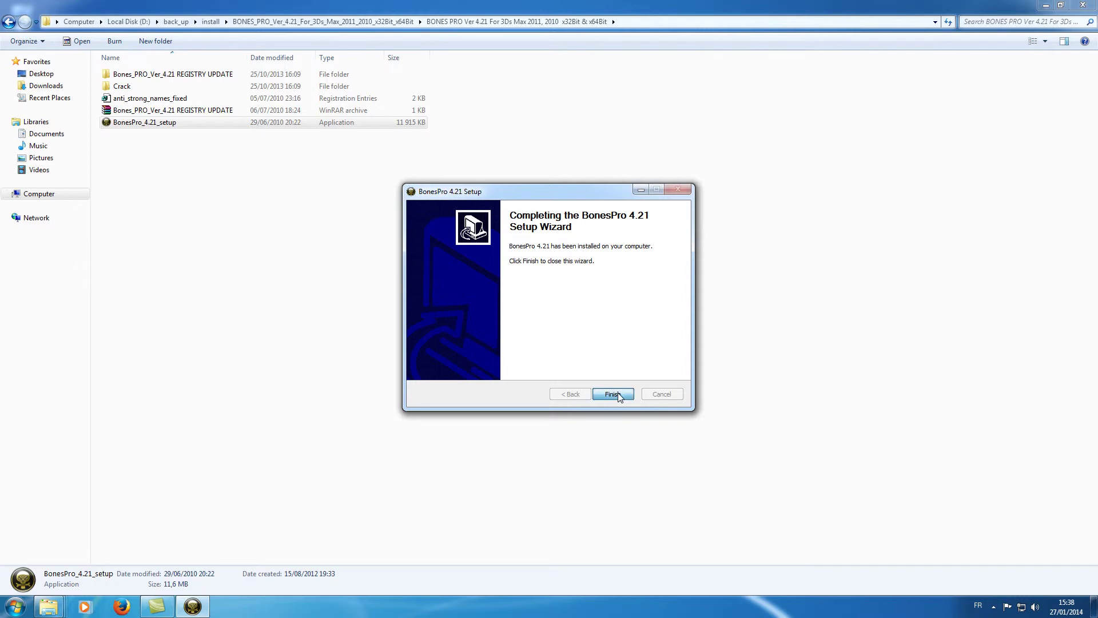
click(612, 394)
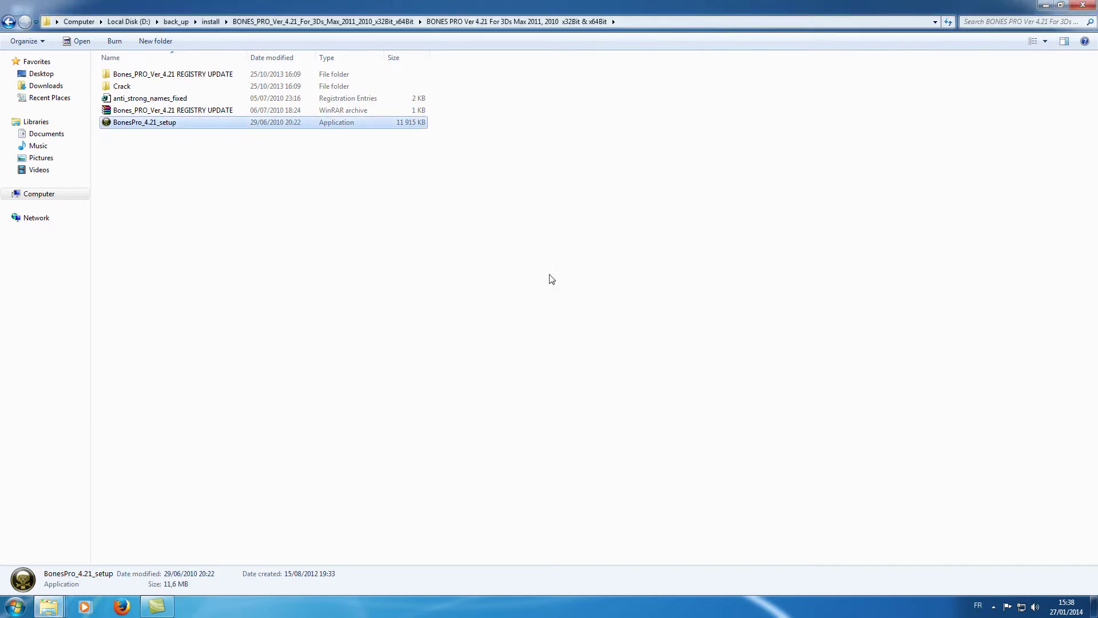
double_click(122, 87)
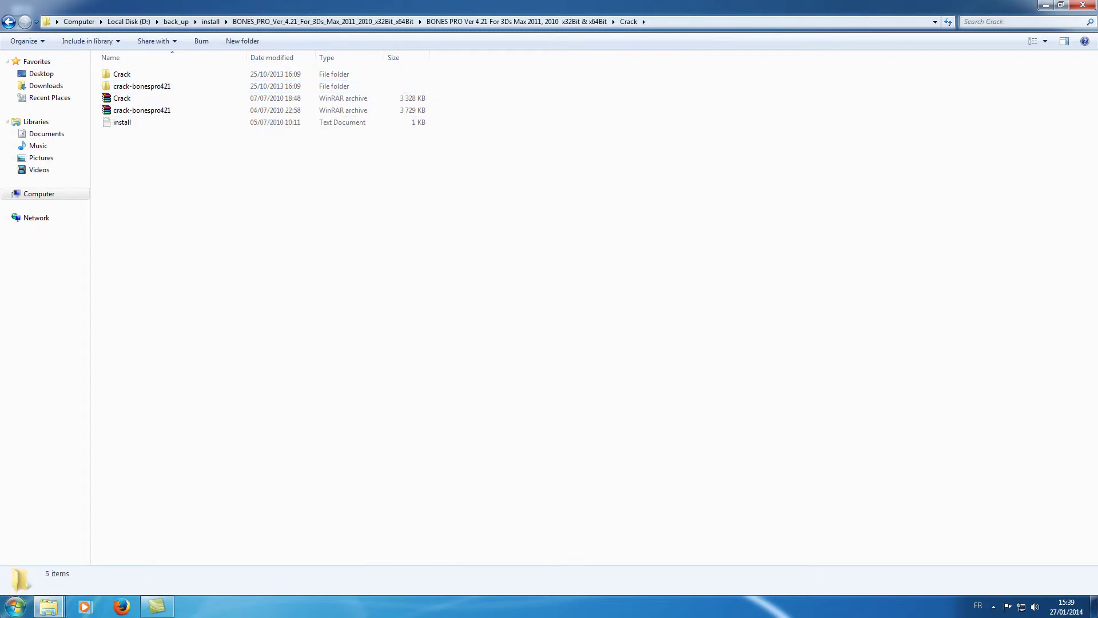
Step: Stop the 3d-io License Server v2.0 service in Computer Management and minimize that window
key(super)
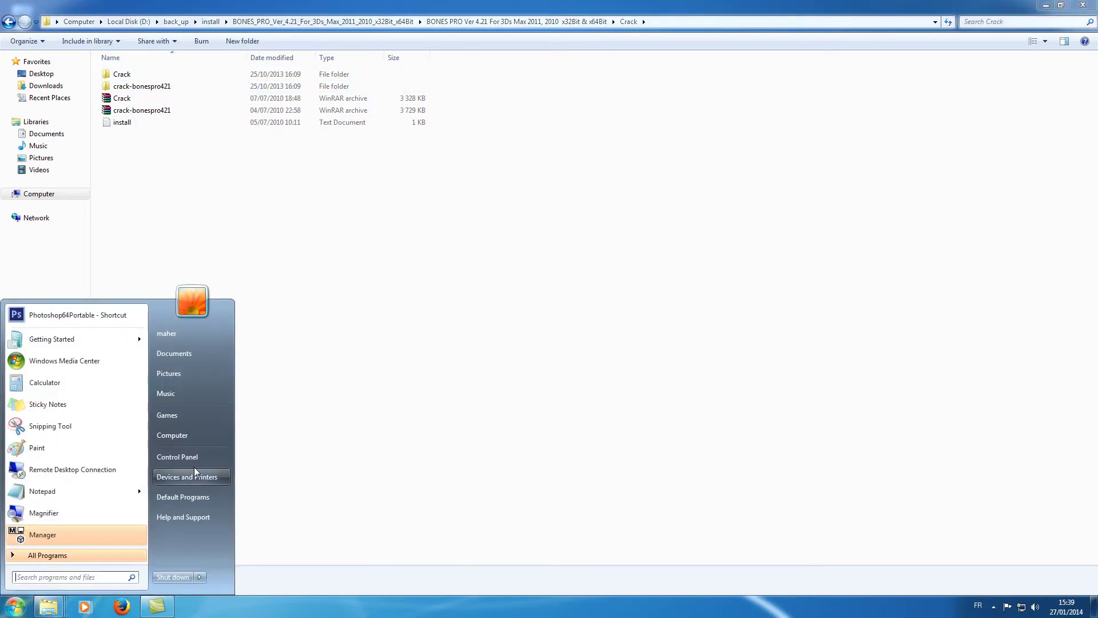
right_click(174, 435)
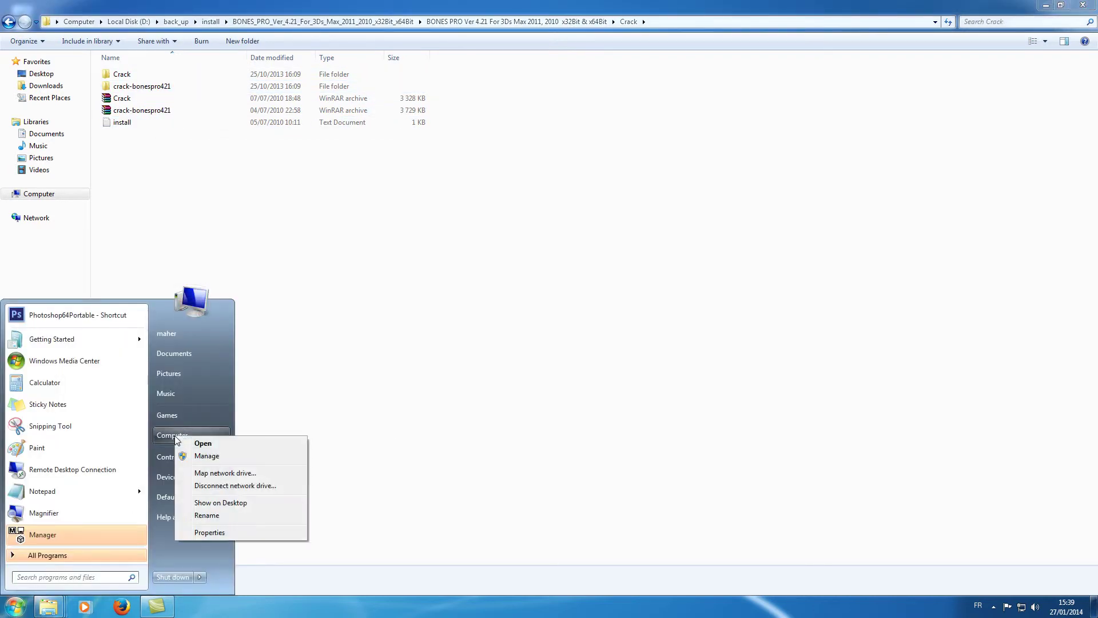
click(205, 455)
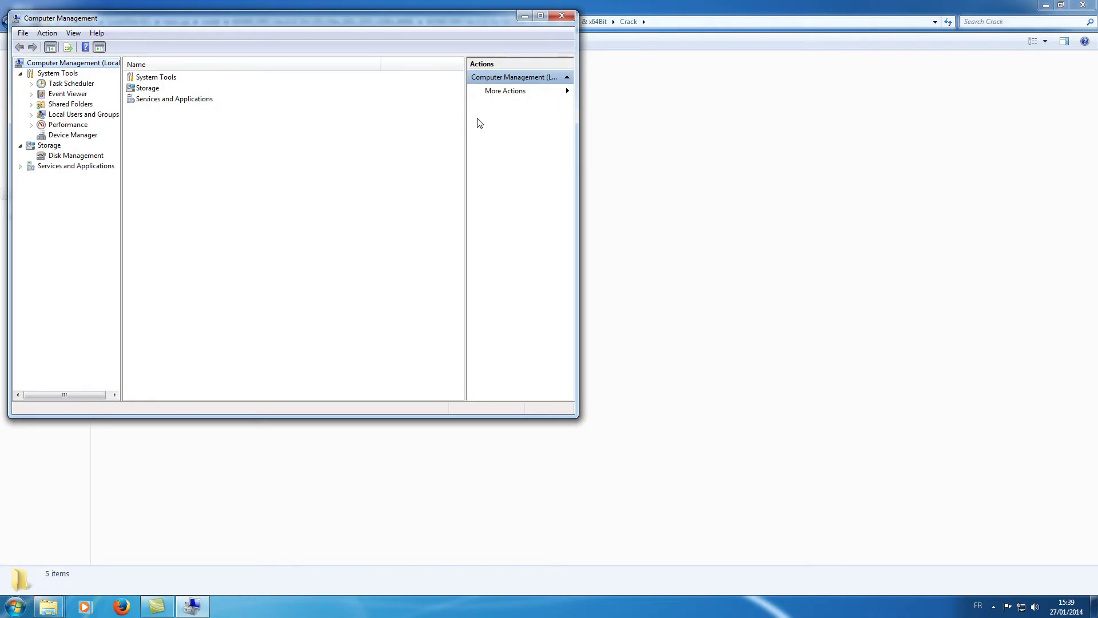
click(21, 166)
click(57, 176)
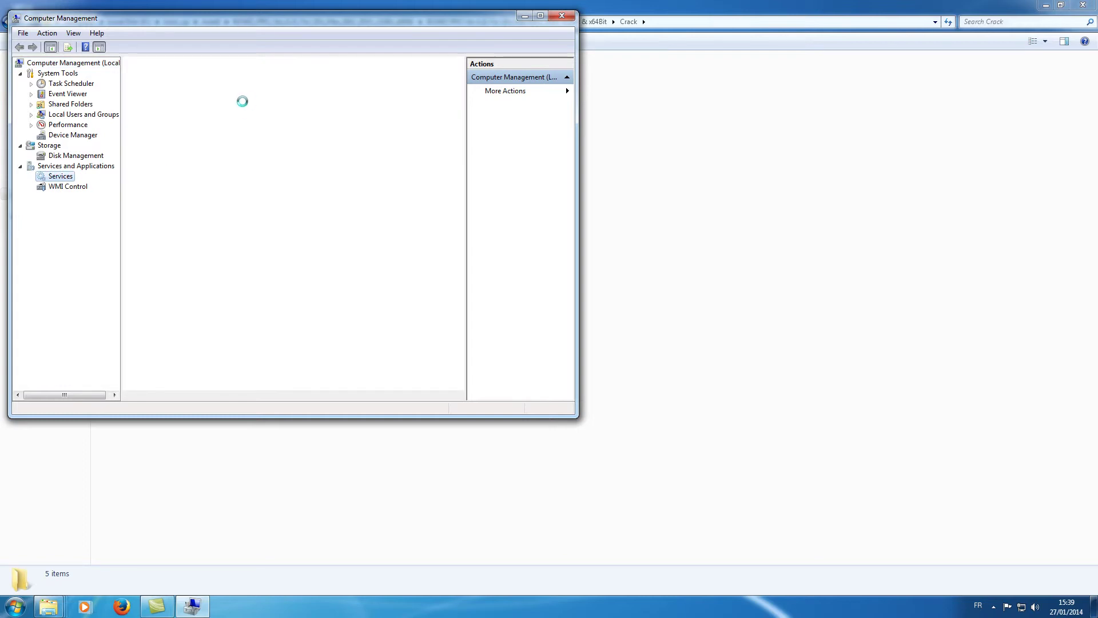
click(303, 99)
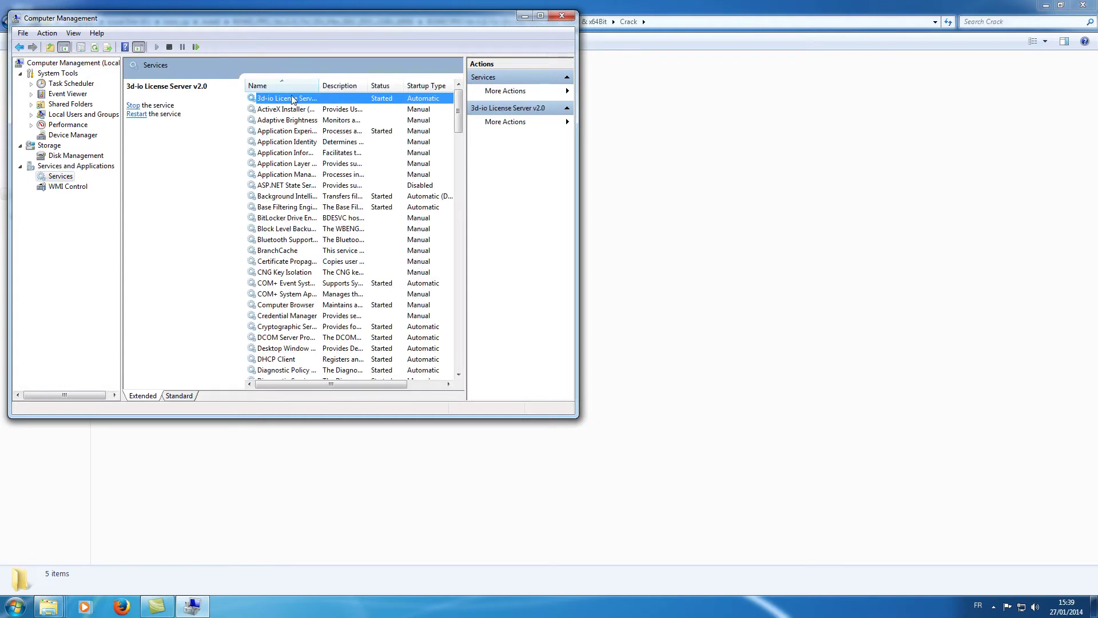
click(169, 48)
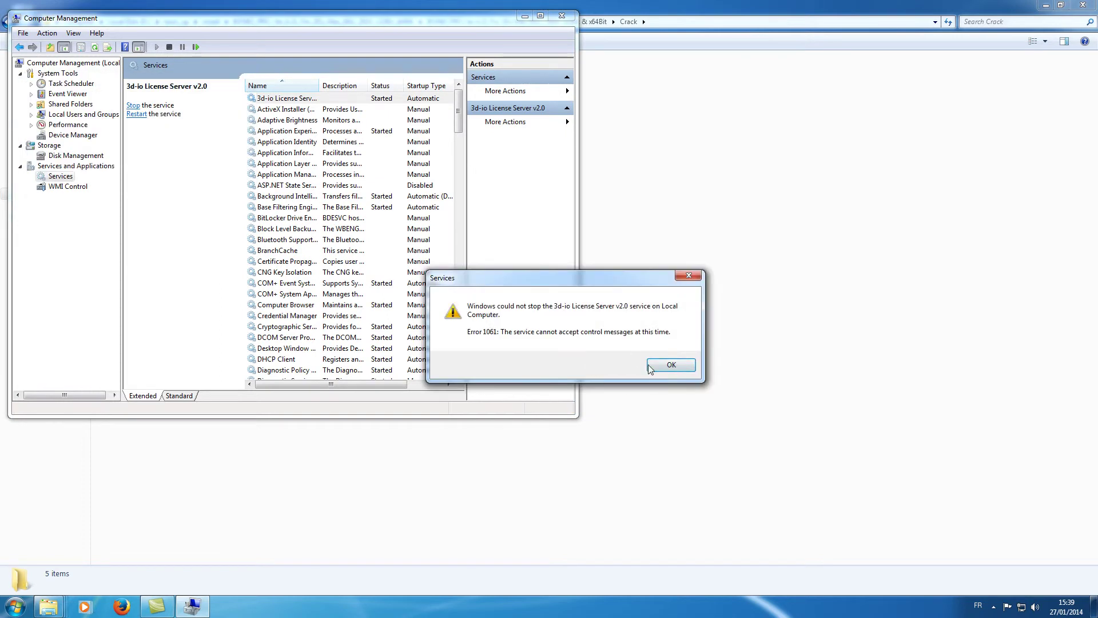
click(666, 369)
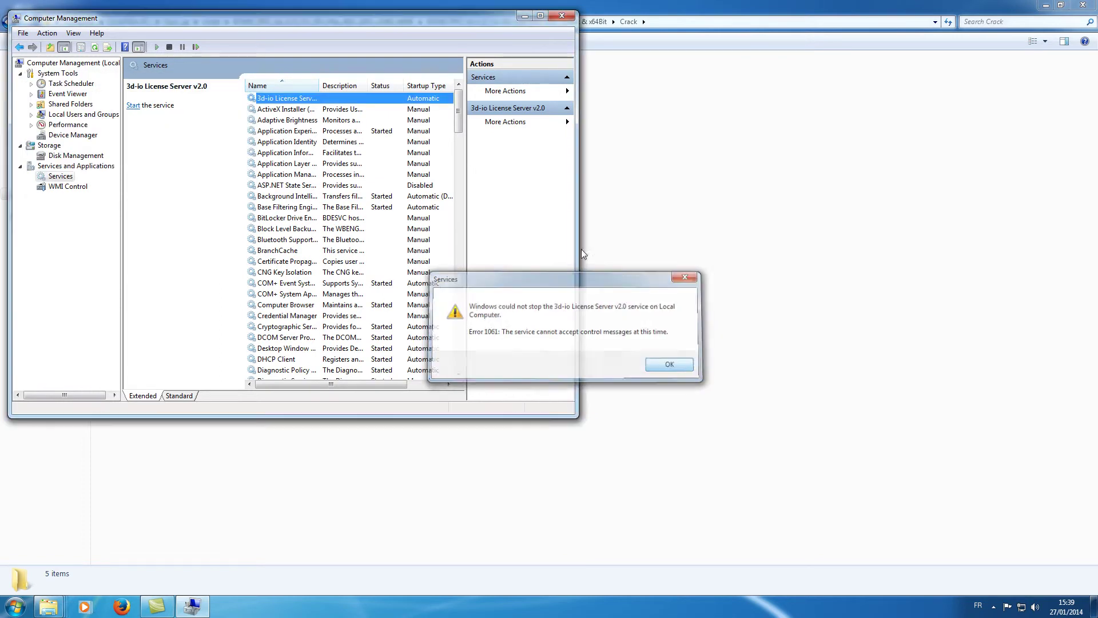
click(524, 16)
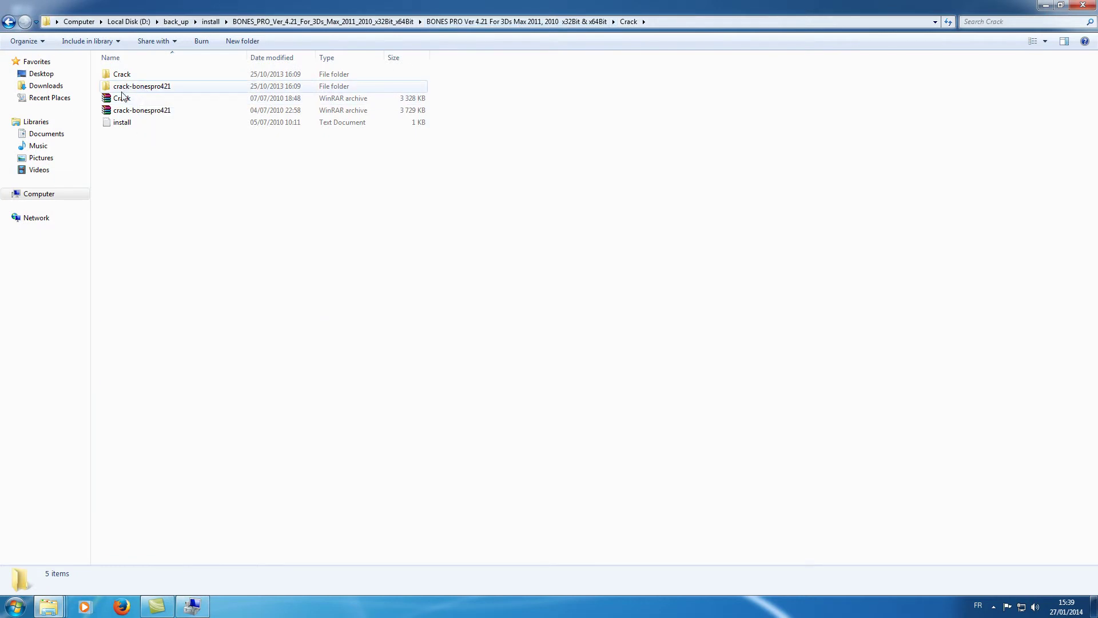
Step: Copy Activelock3_5Net_3dio.dll from the crack-bonespro421 folder inside Crack
double_click(122, 76)
double_click(122, 76)
click(9, 21)
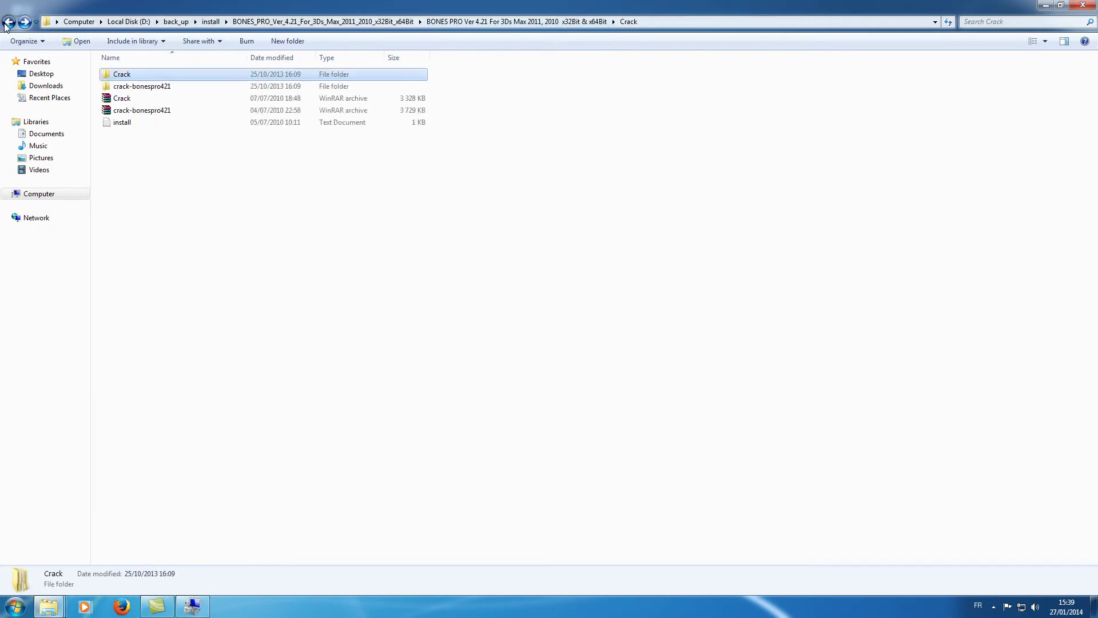
click(8, 21)
click(26, 22)
double_click(139, 86)
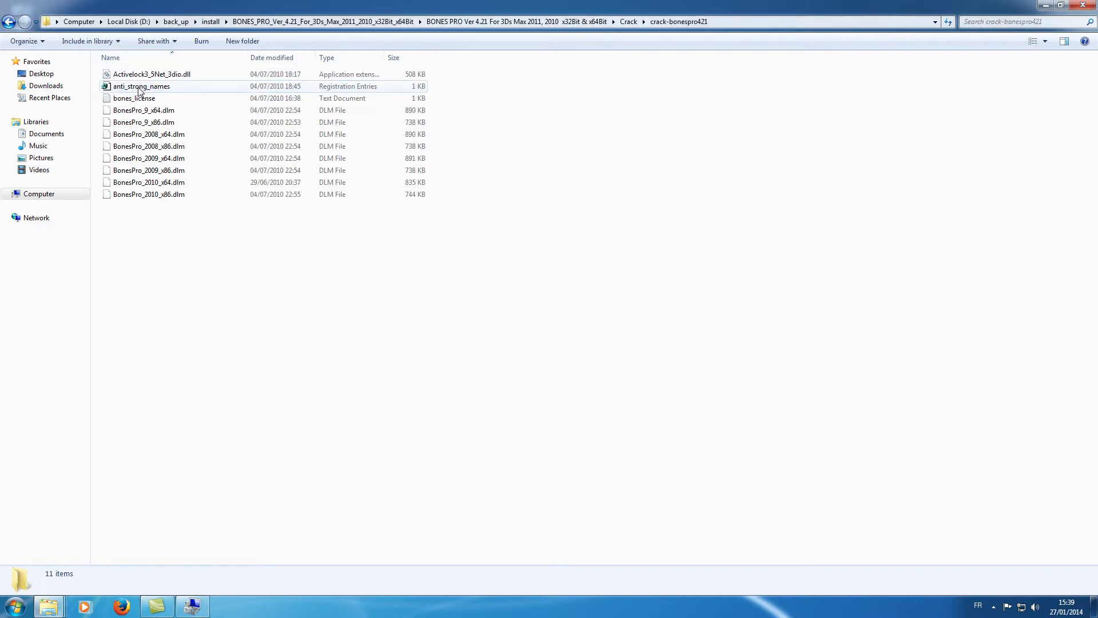
right_click(145, 74)
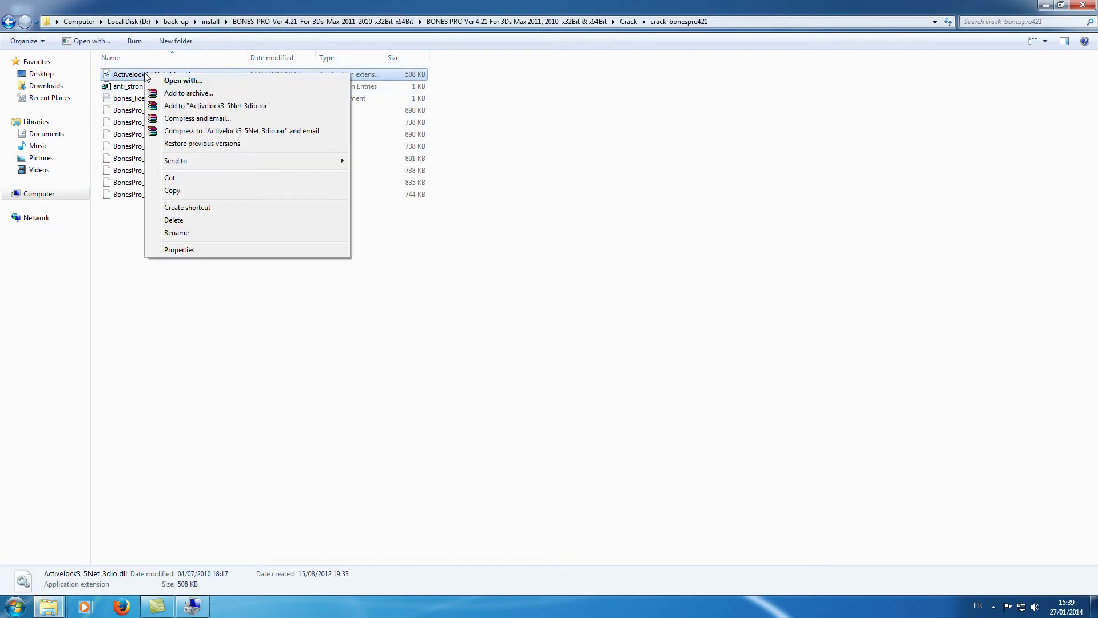
click(197, 191)
Step: Paste the DLL into C:\Program Files (x86)\3d-io plugins\licensing_v2, replacing the existing file
key(super)
click(177, 434)
double_click(198, 95)
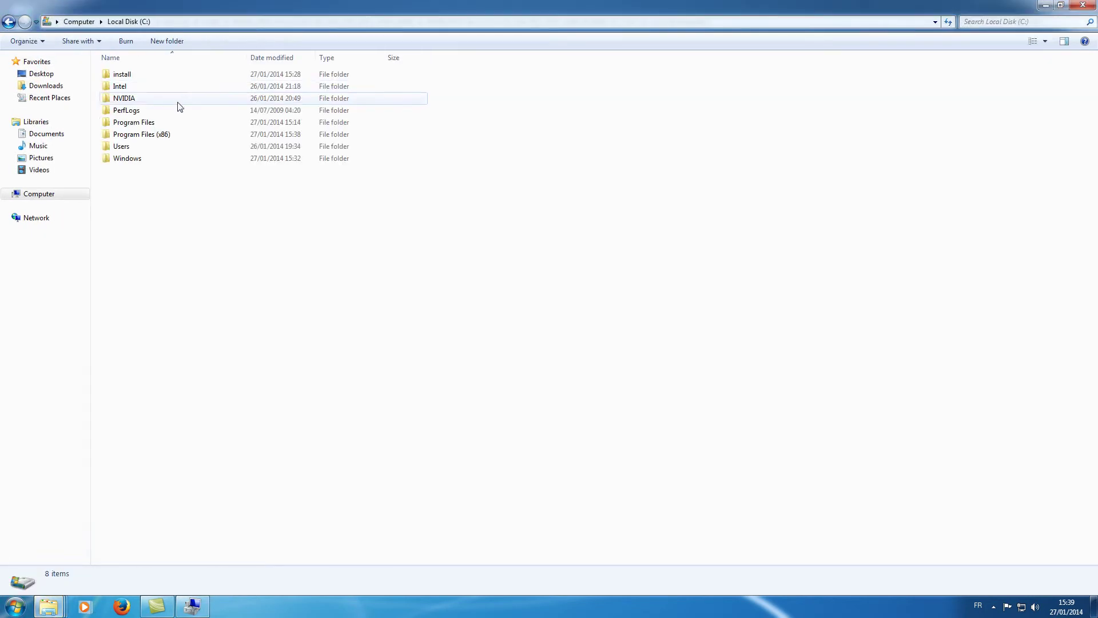
double_click(142, 137)
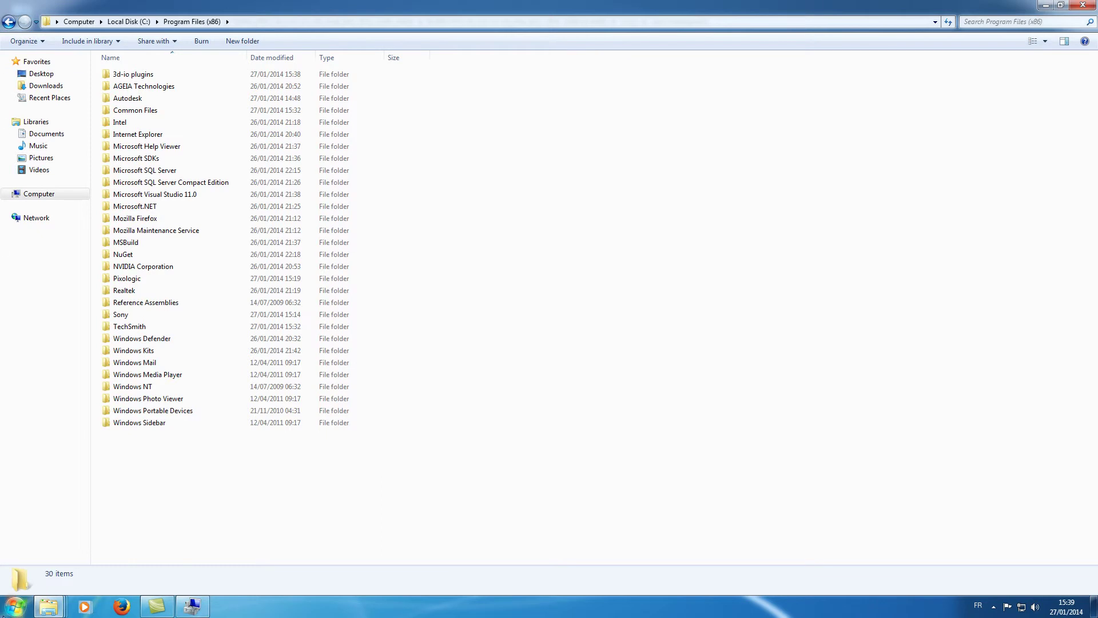
click(10, 22)
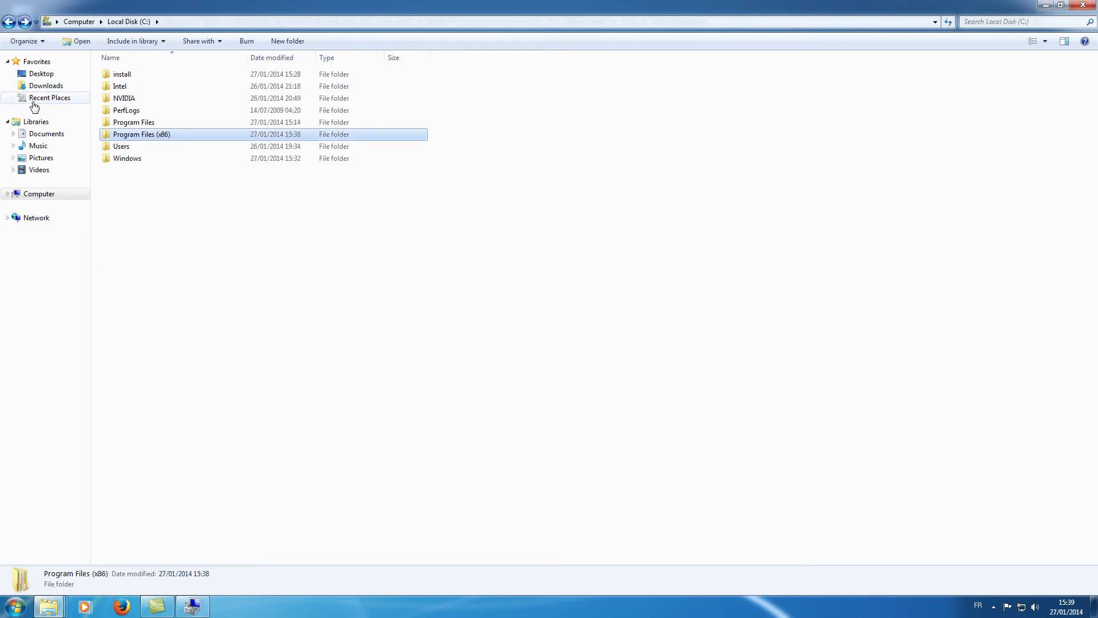
double_click(130, 137)
double_click(121, 80)
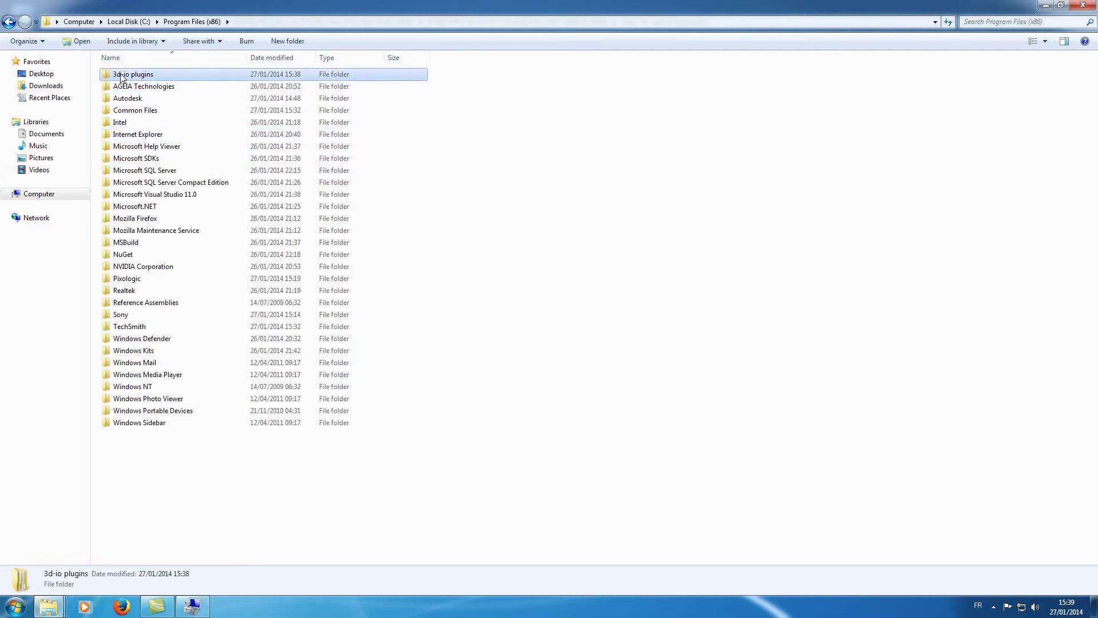
double_click(120, 86)
right_click(267, 235)
click(309, 316)
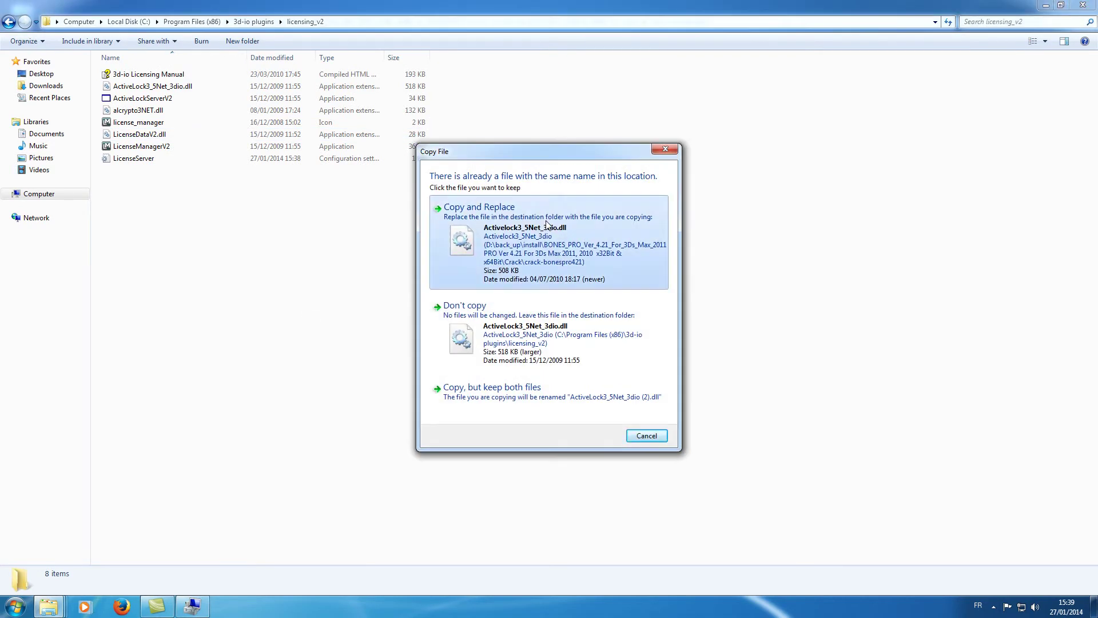
click(547, 225)
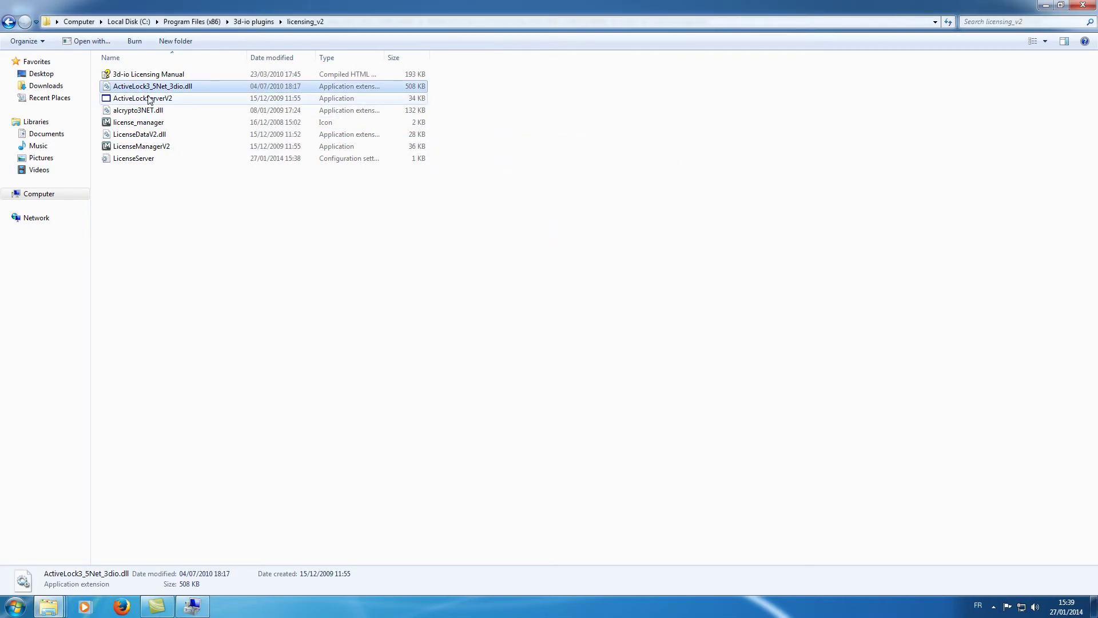
Step: Check the 3d-io License Server service in Computer Management, and copy BonesPro_2010_x64.dlm from the crack-bonespro421 folder
click(191, 607)
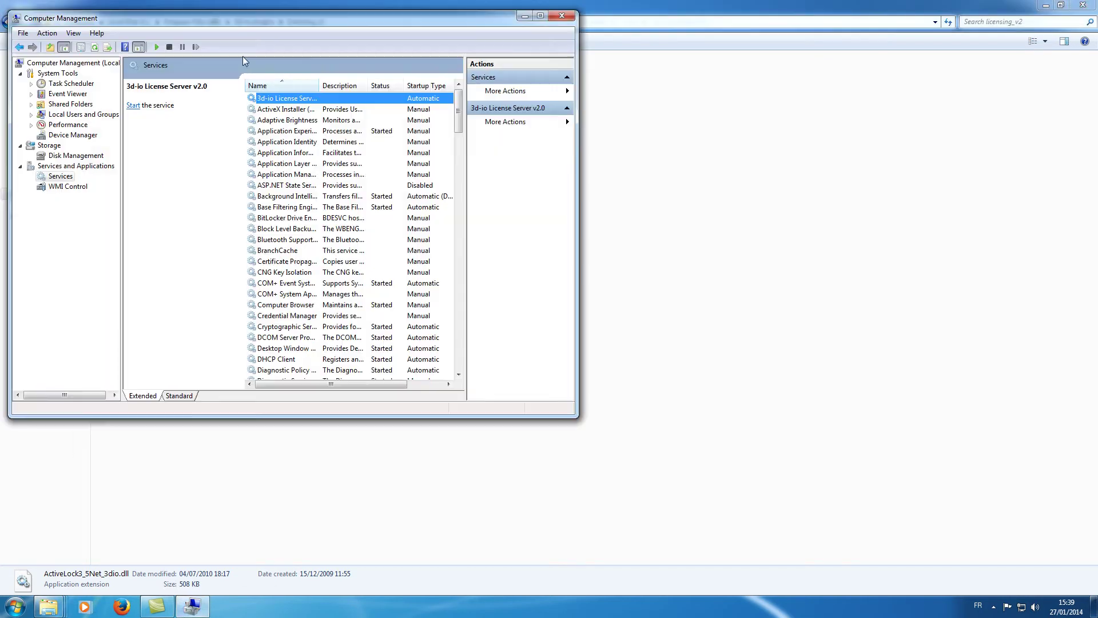
click(524, 15)
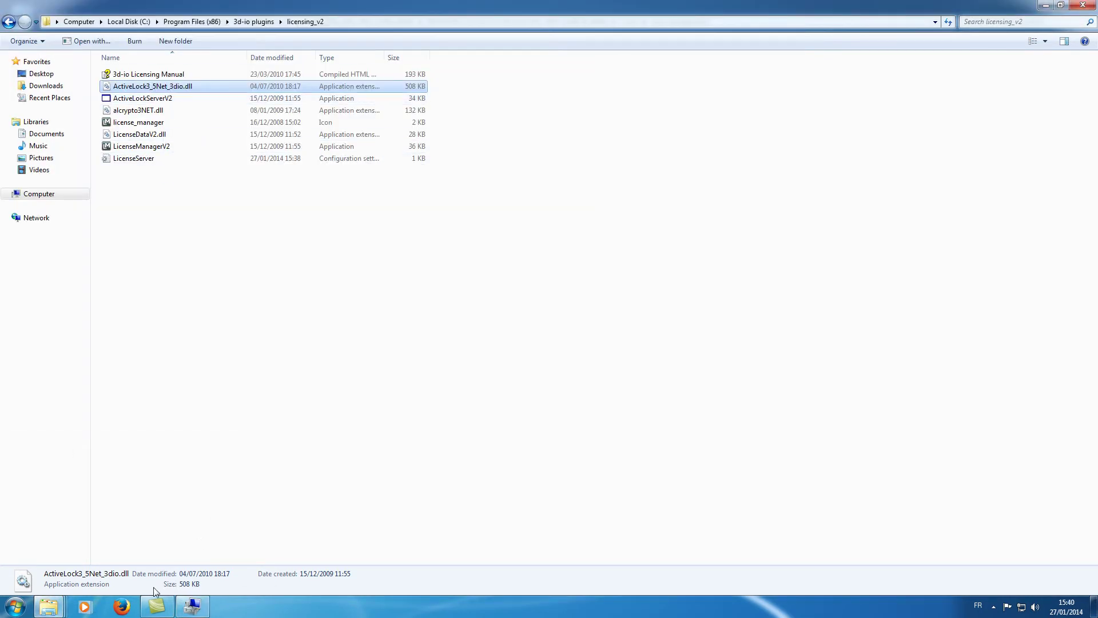
mouse_move(52, 611)
click(99, 554)
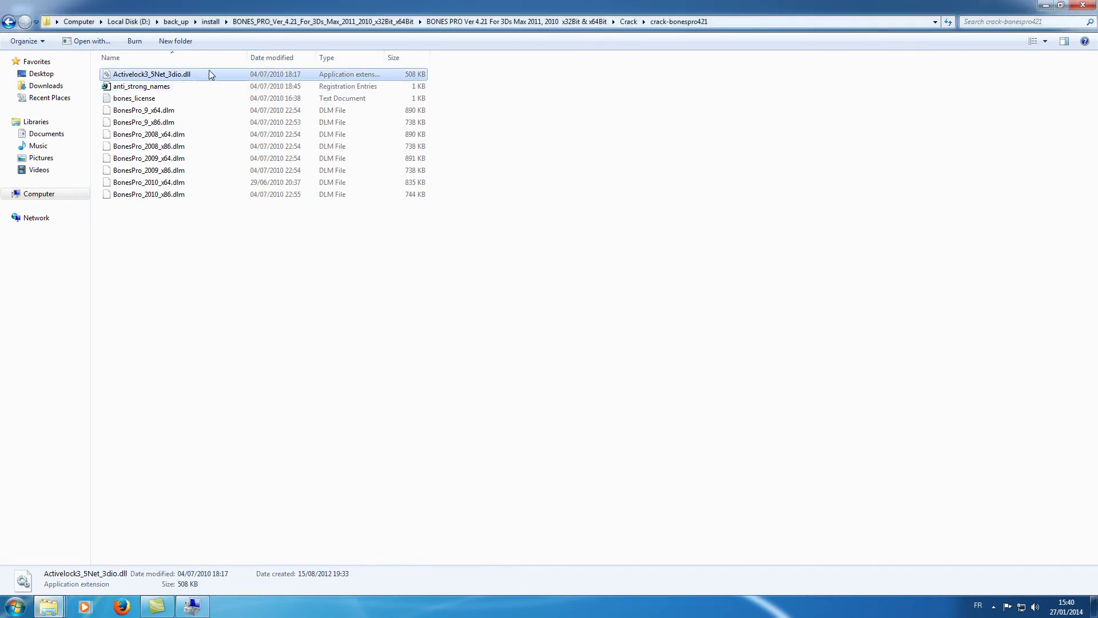
click(138, 185)
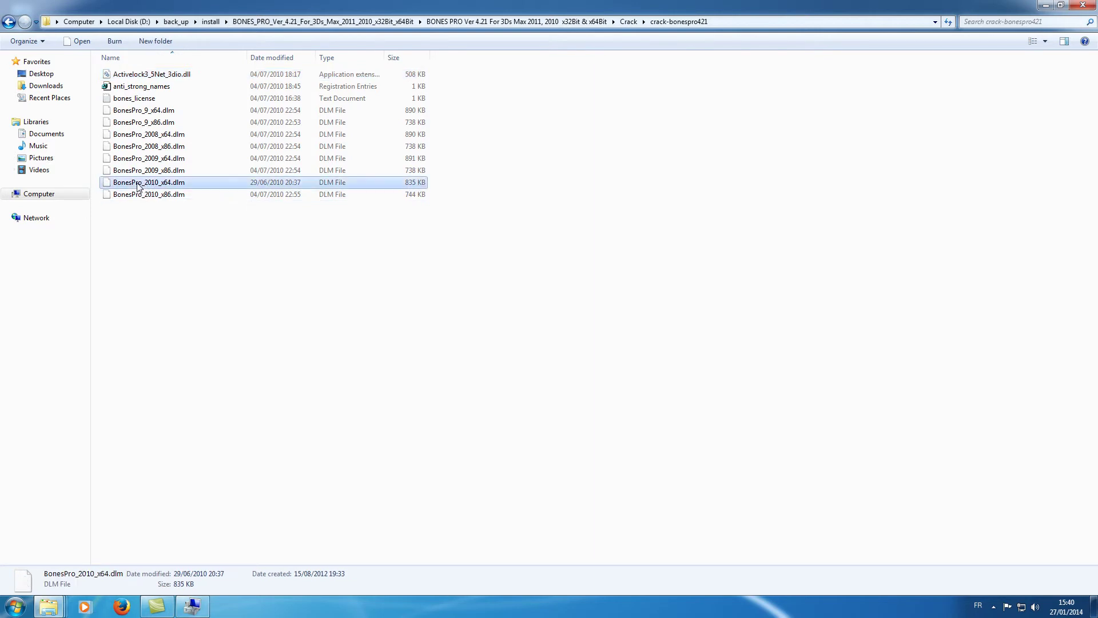
right_click(135, 184)
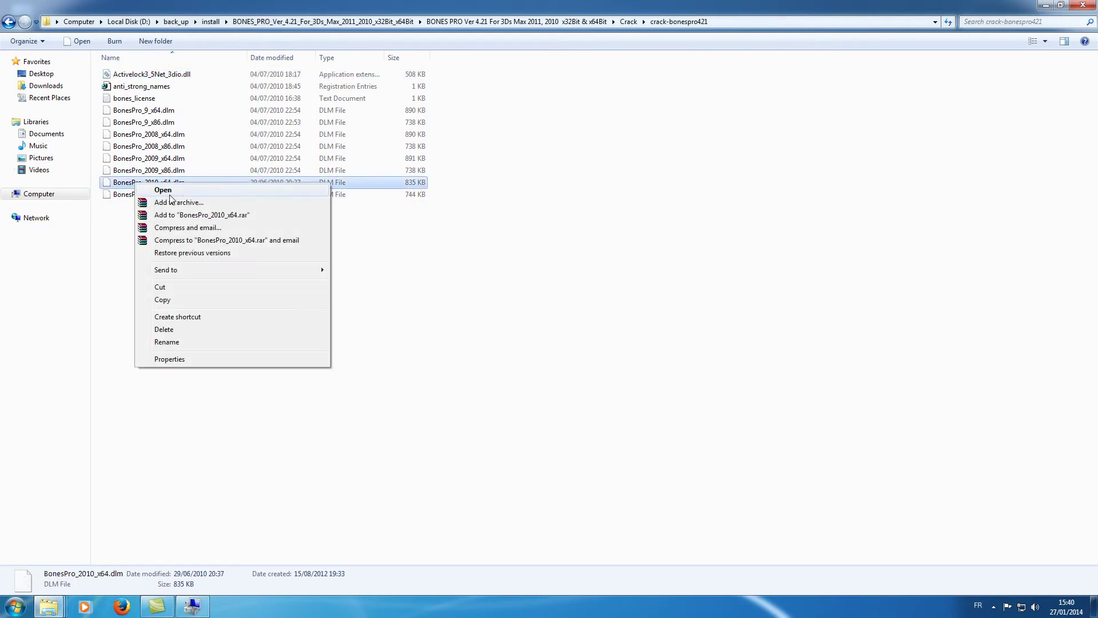
click(176, 303)
Step: Show Local Disk (C:) in a separate smaller window beside the crack-bonespro421 file list
key(super)
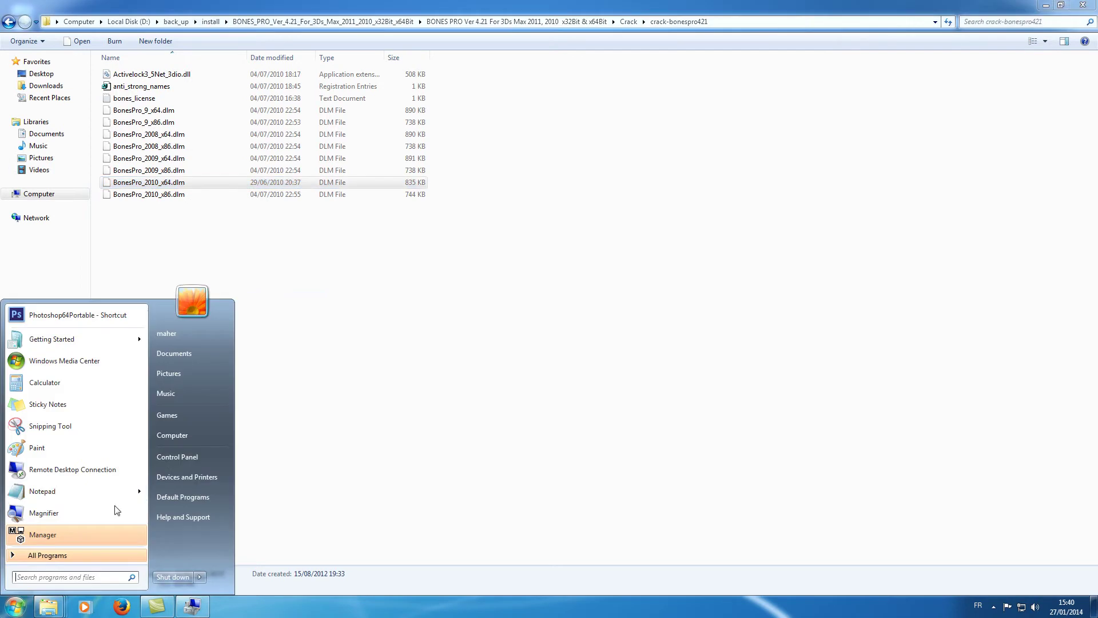
click(160, 436)
click(198, 84)
double_click(198, 84)
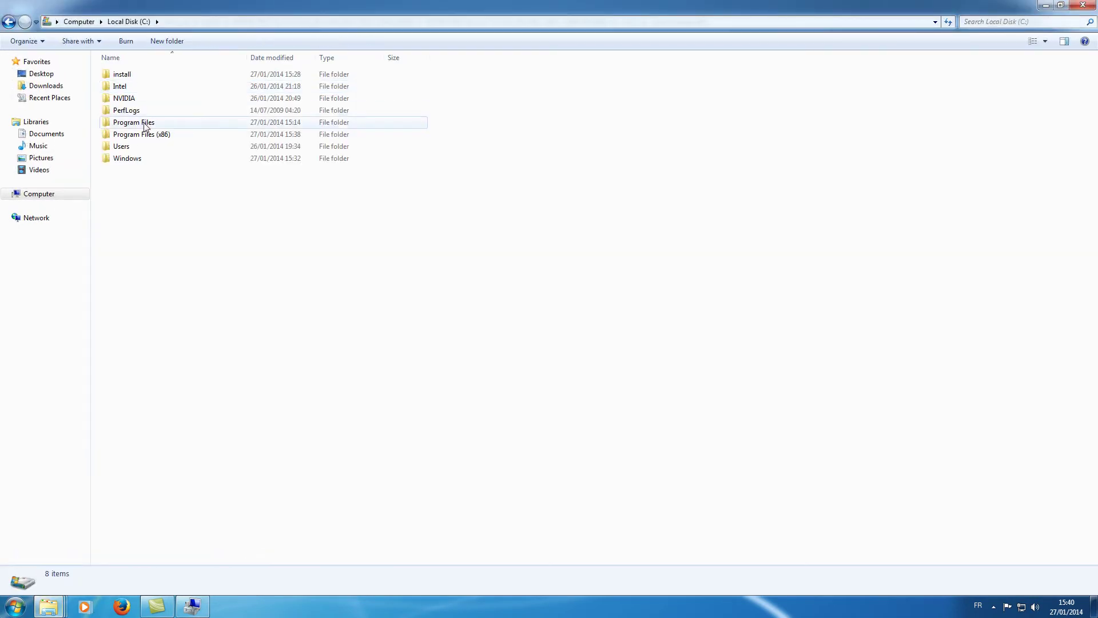
double_click(136, 126)
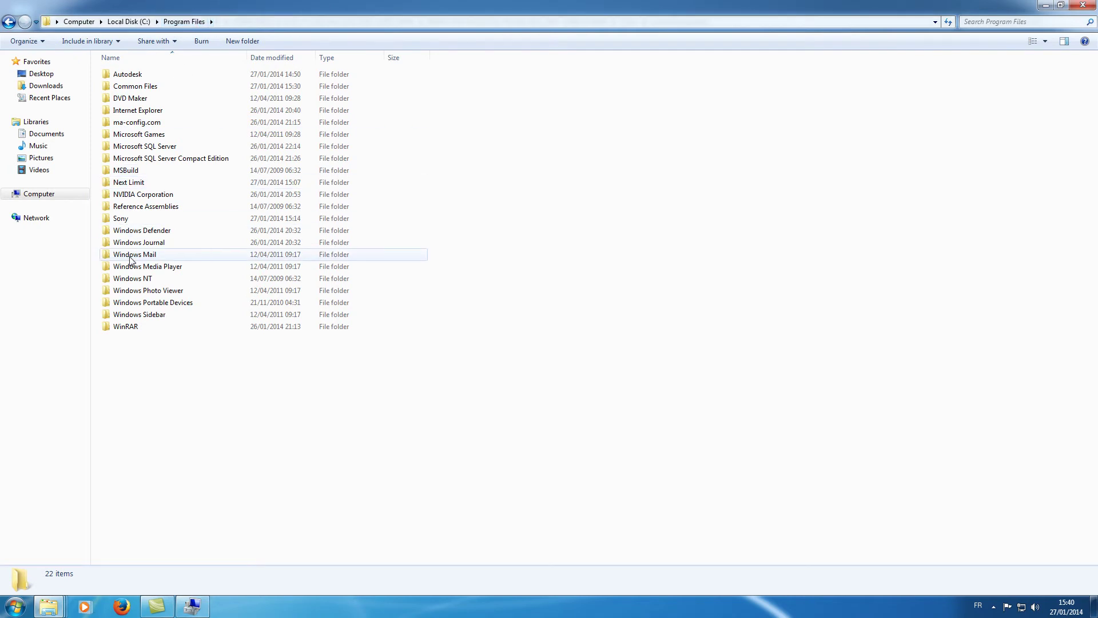
click(8, 22)
drag(167, 11, 694, 228)
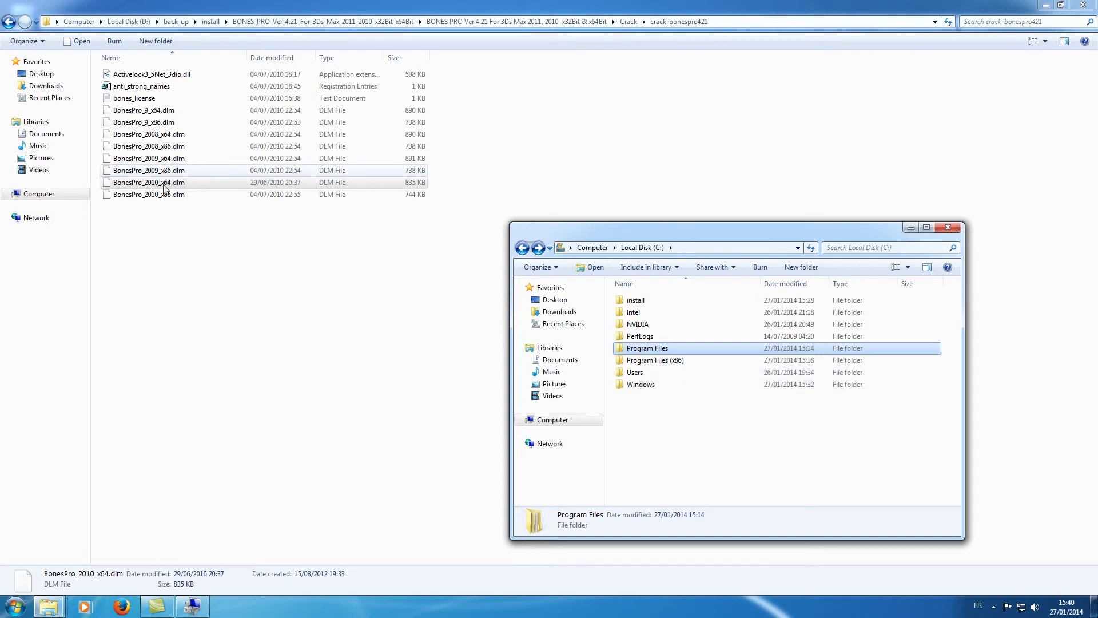
drag(657, 223, 635, 160)
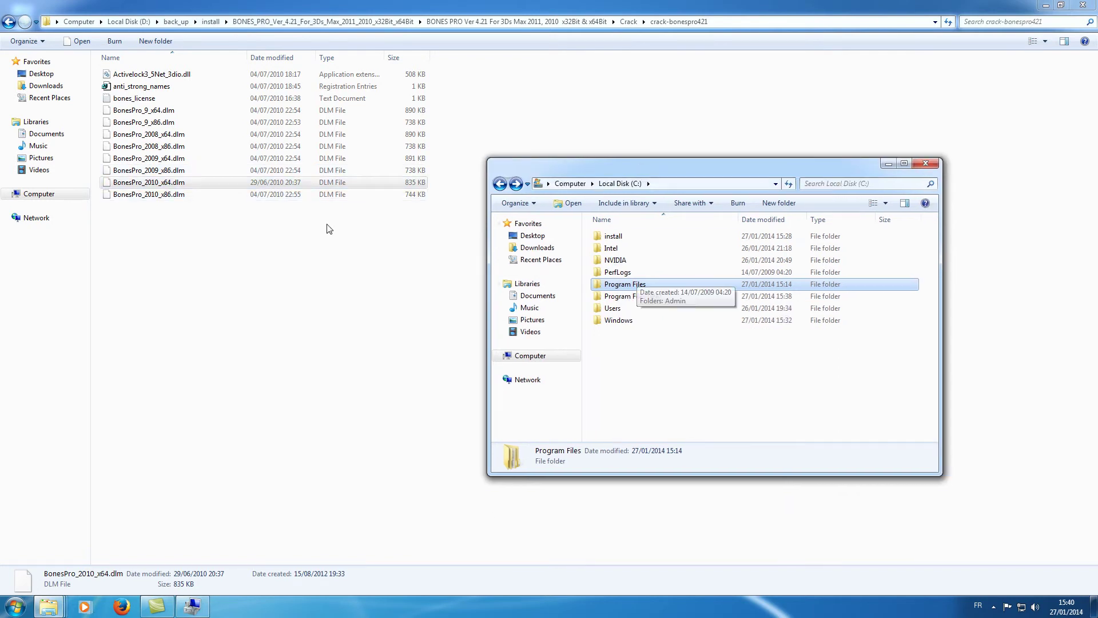
Step: Paste BonesPro_2010_x64.dlm into C:\Program Files\Autodesk\3ds Max 2011\plugins, replacing the existing file
click(163, 183)
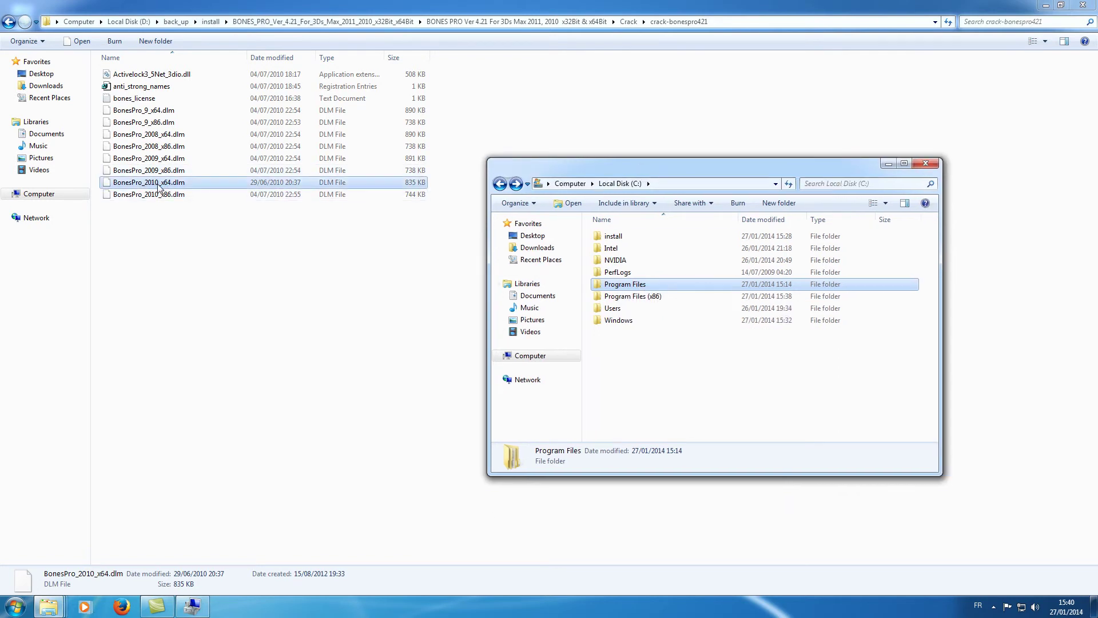
click(629, 286)
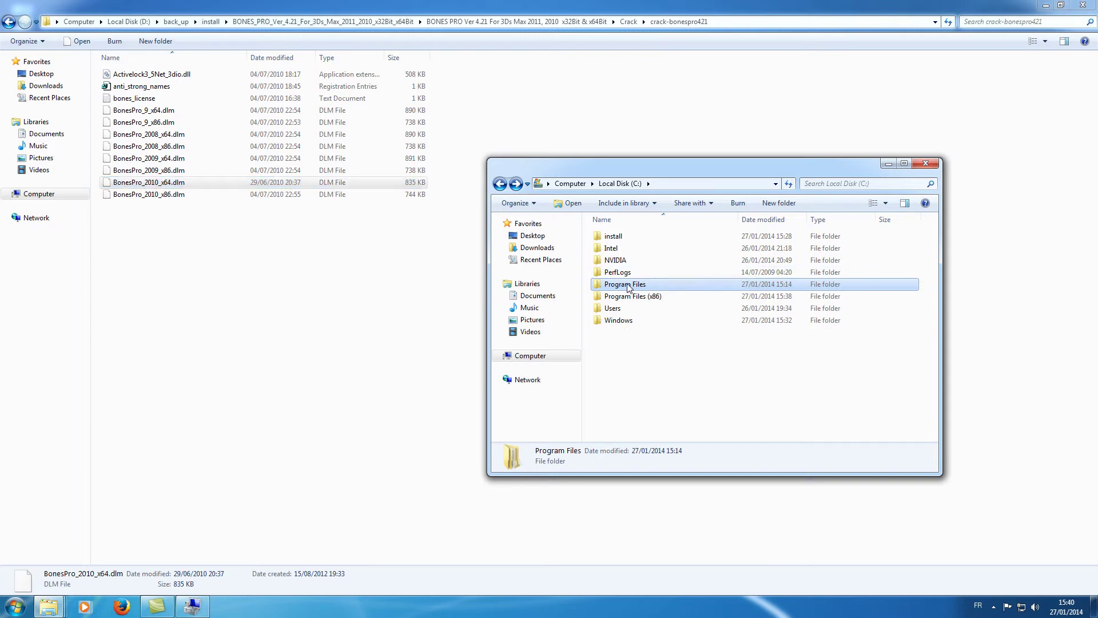
double_click(628, 286)
double_click(617, 237)
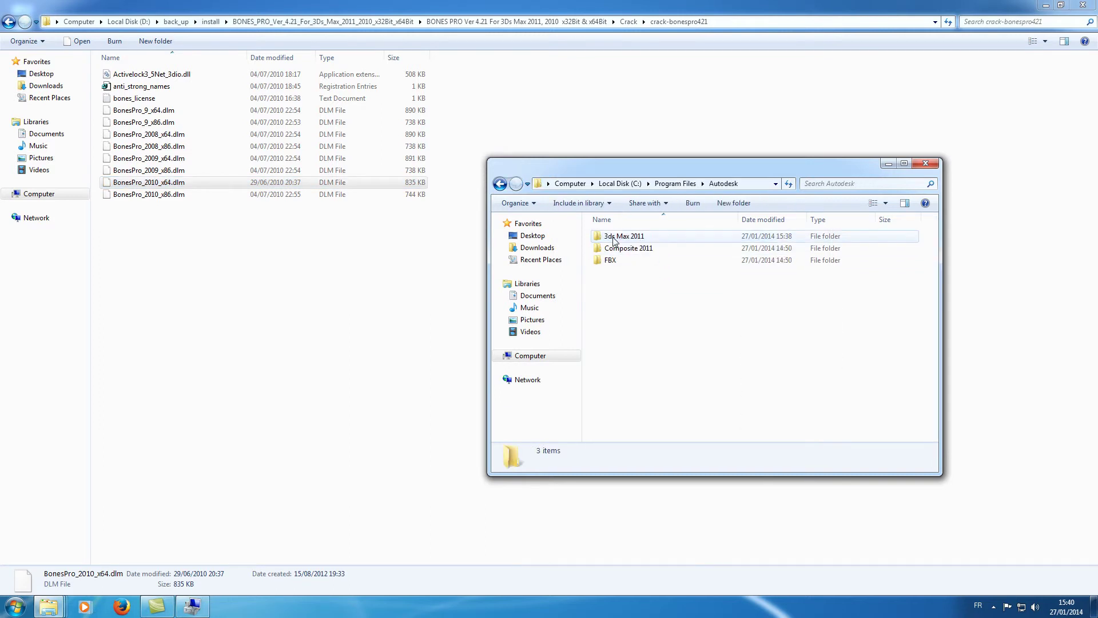
double_click(623, 236)
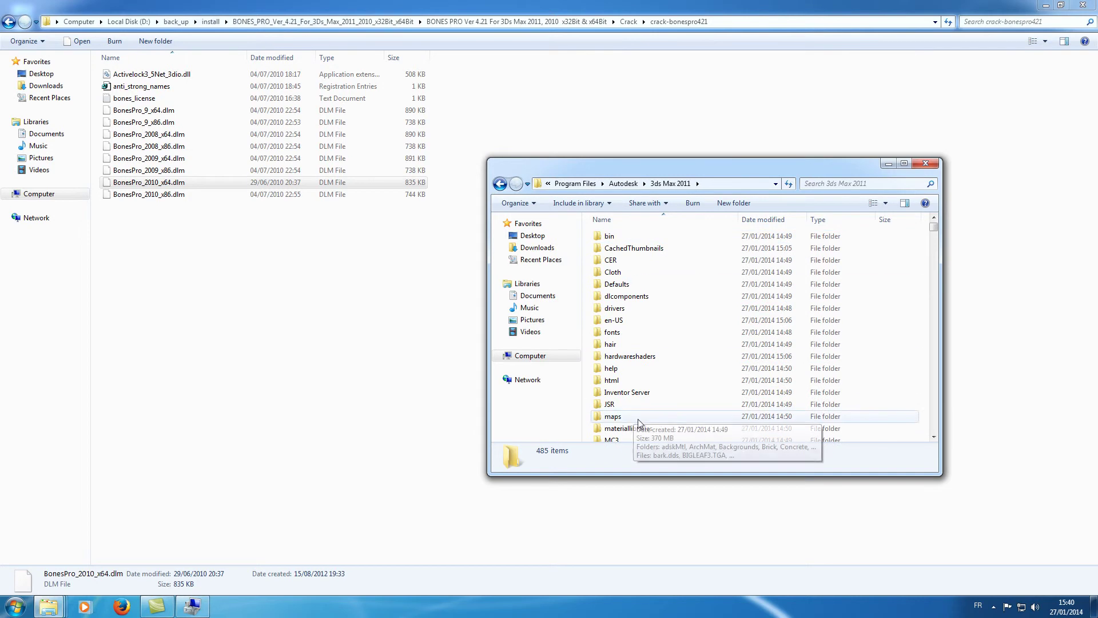
scroll(648, 390, down, 3)
double_click(644, 399)
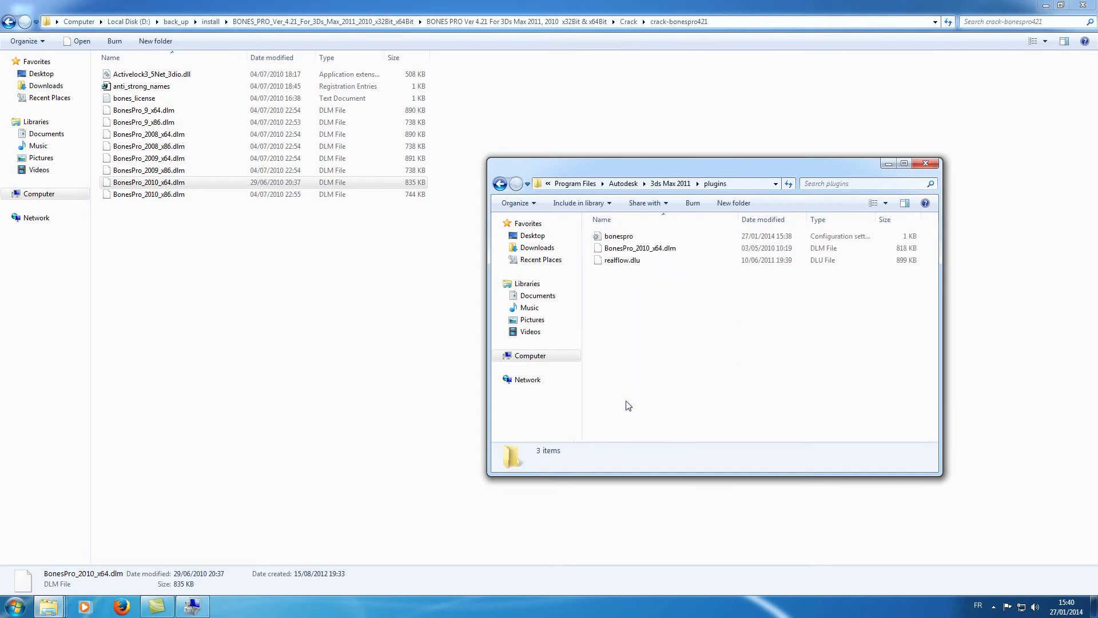
right_click(649, 319)
click(663, 391)
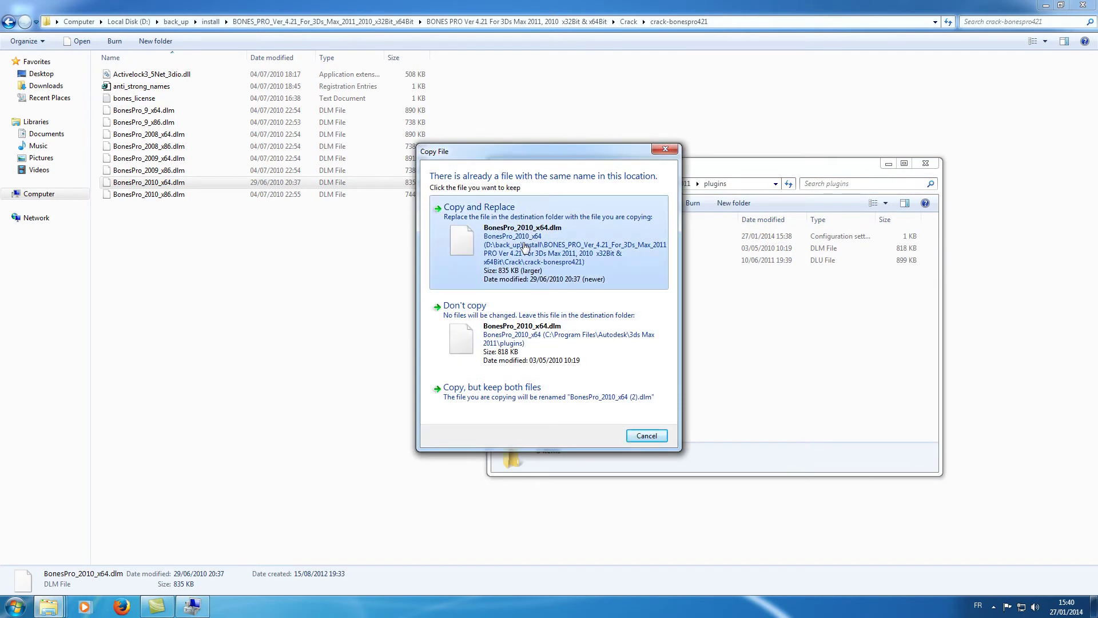
click(525, 246)
Step: Open the plugins folder of the 32-bit installation in C:\Program Files (x86)\Autodesk\3ds Max 2011
click(500, 183)
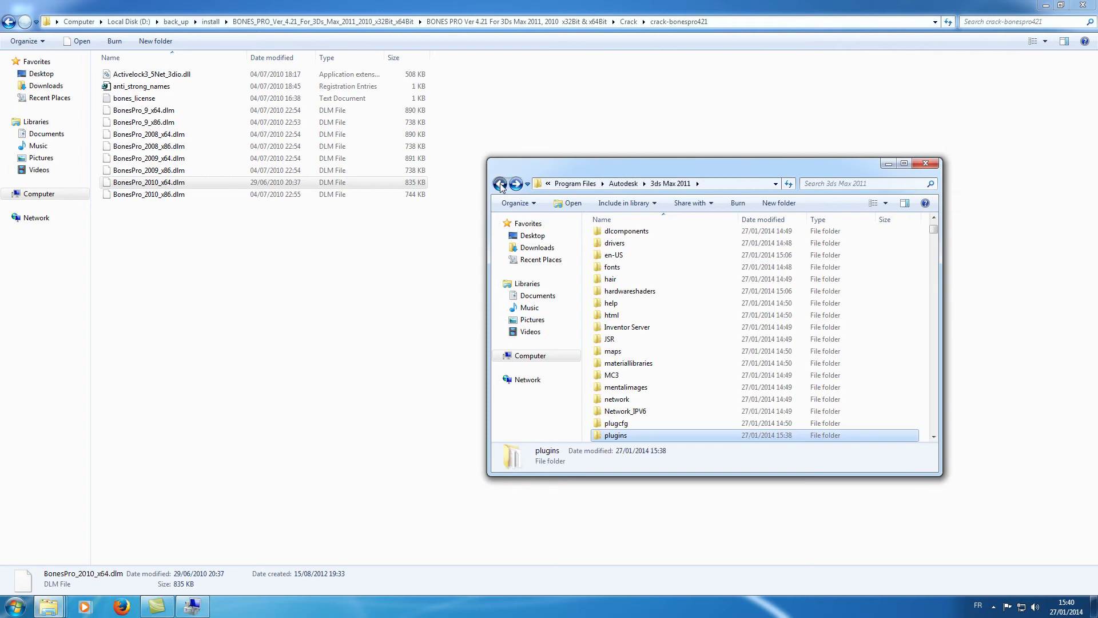
click(500, 183)
click(500, 183)
click(500, 183)
double_click(643, 302)
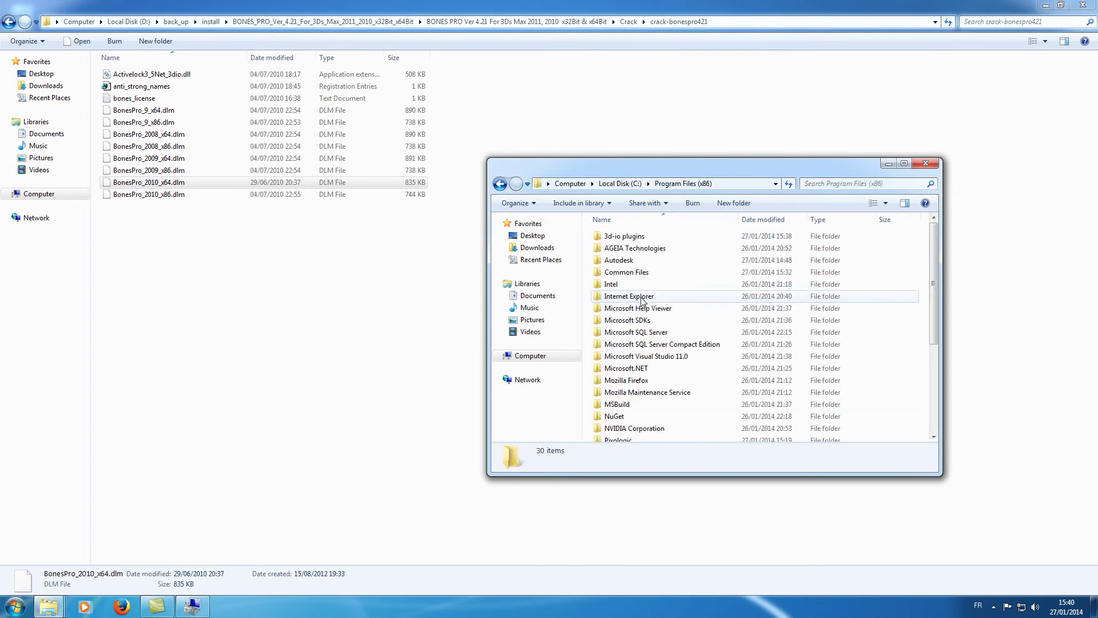
double_click(612, 261)
double_click(611, 239)
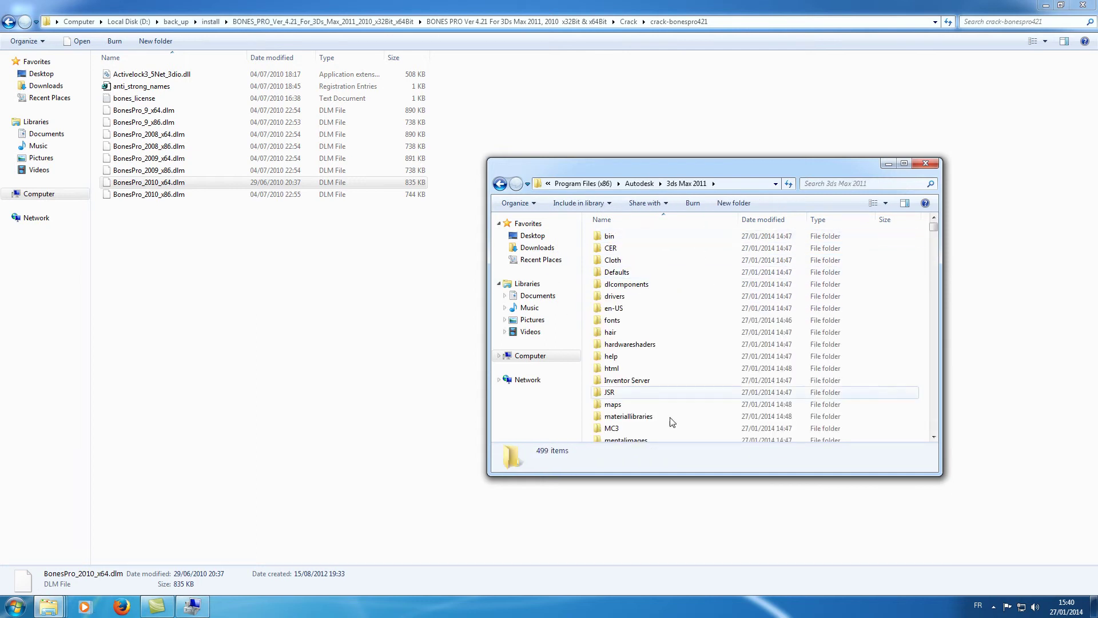
scroll(630, 418, down, 2)
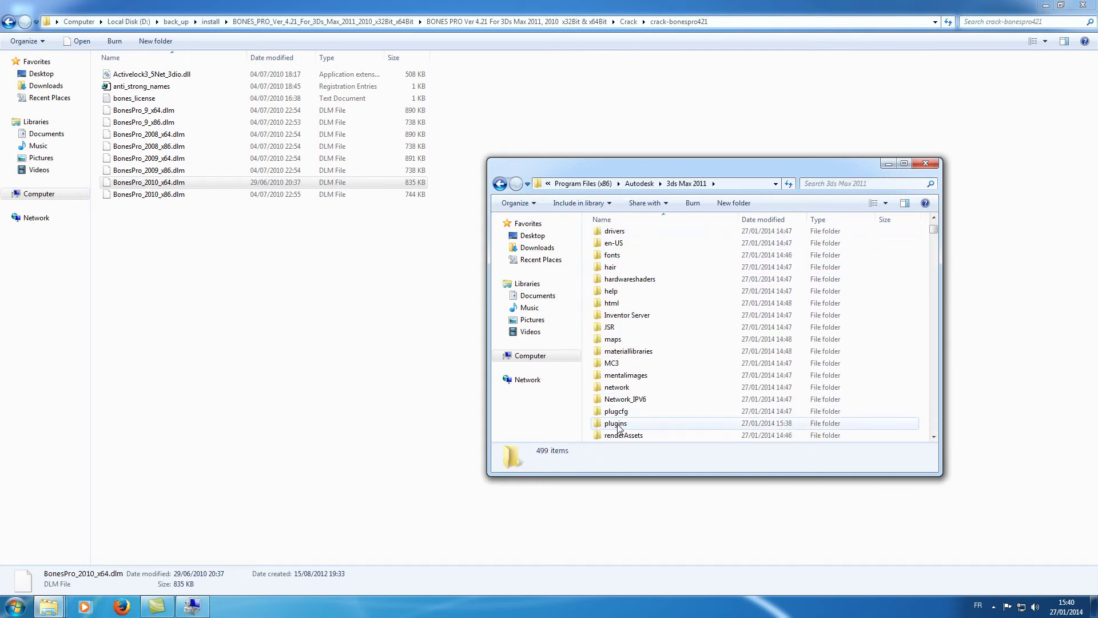
double_click(618, 426)
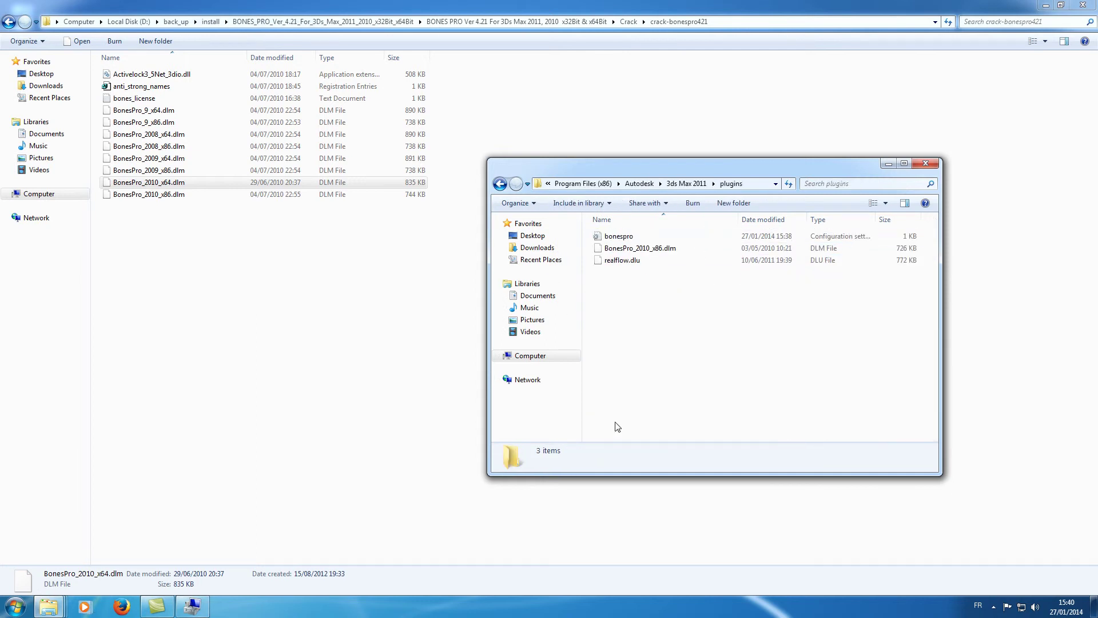
Step: Copy BonesPro_2010_x86.dlm from crack-bonespro421 into the 32-bit 3ds Max 2011 plugins folder, replacing the existing file
click(141, 196)
right_click(153, 196)
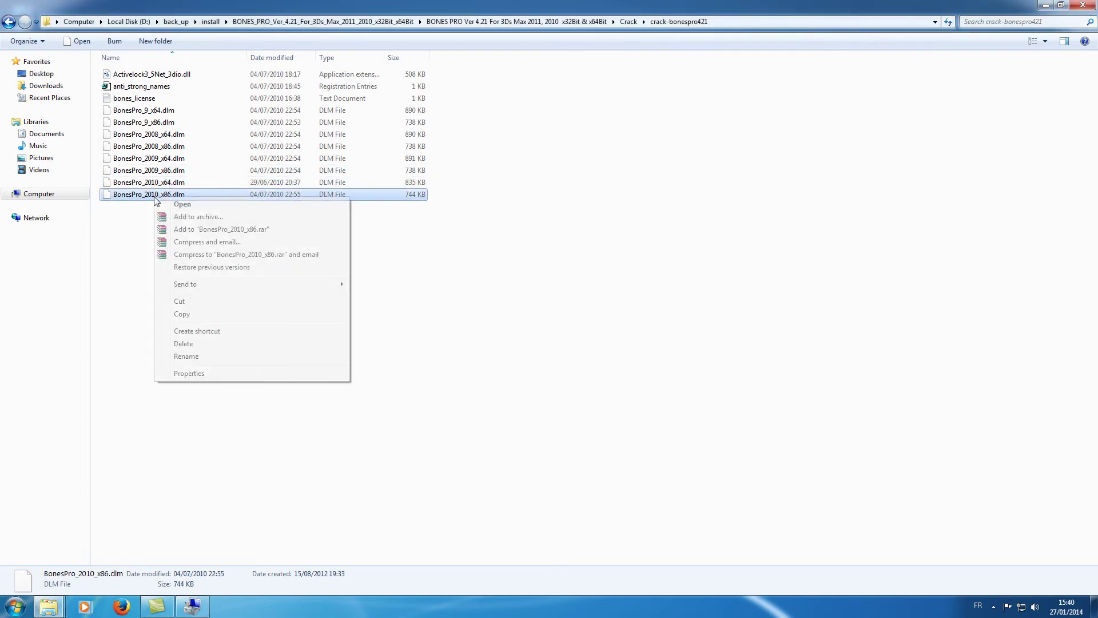
click(182, 314)
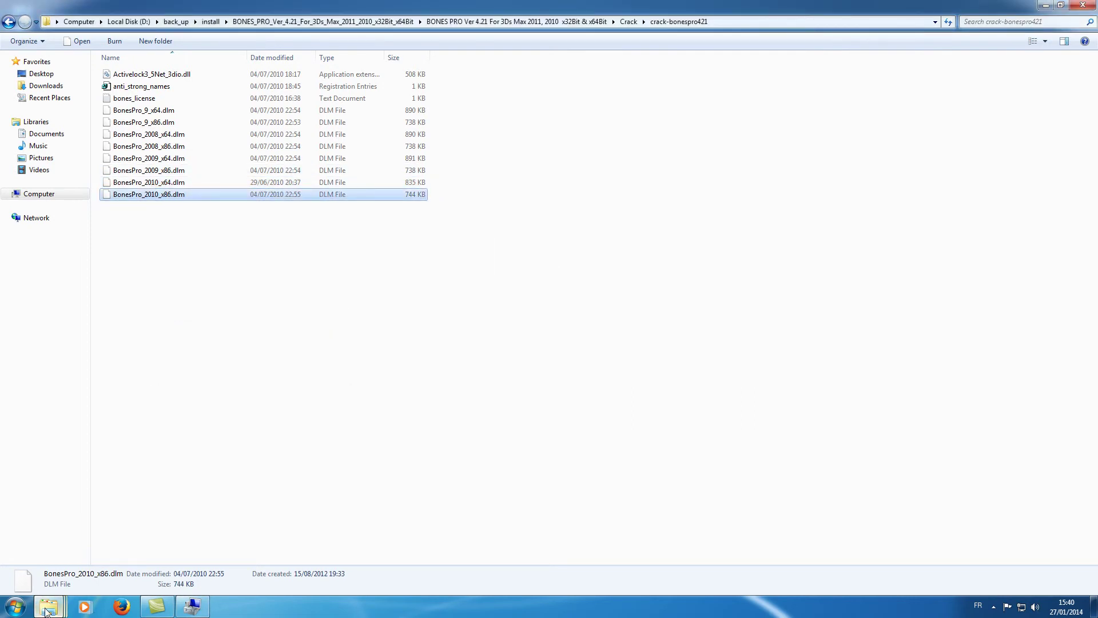
mouse_move(48, 610)
click(555, 543)
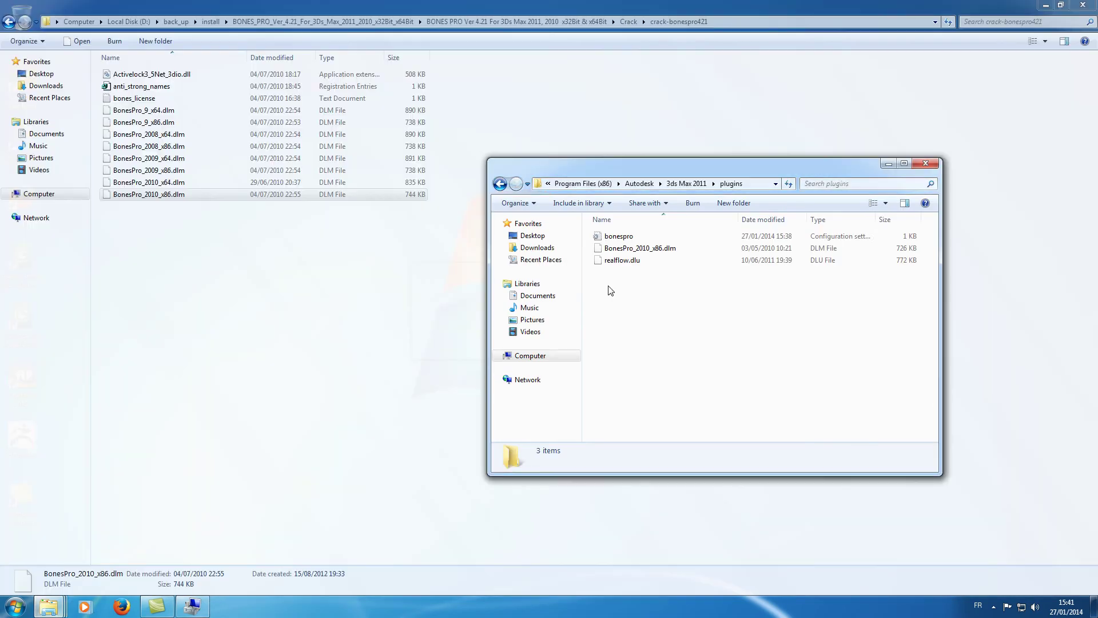
right_click(618, 288)
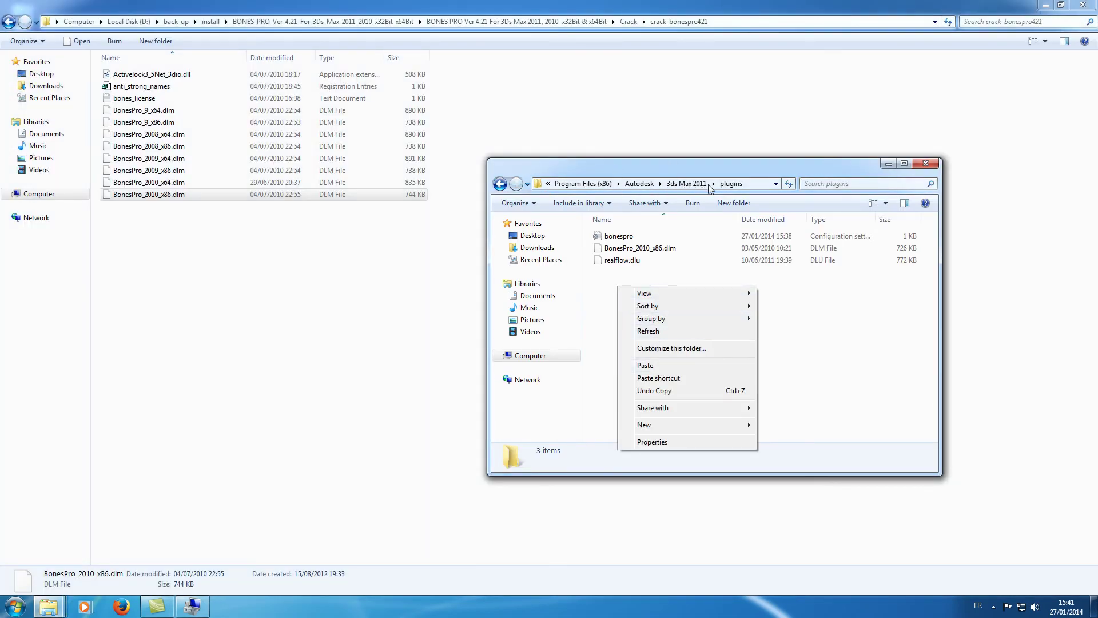
click(658, 366)
click(518, 239)
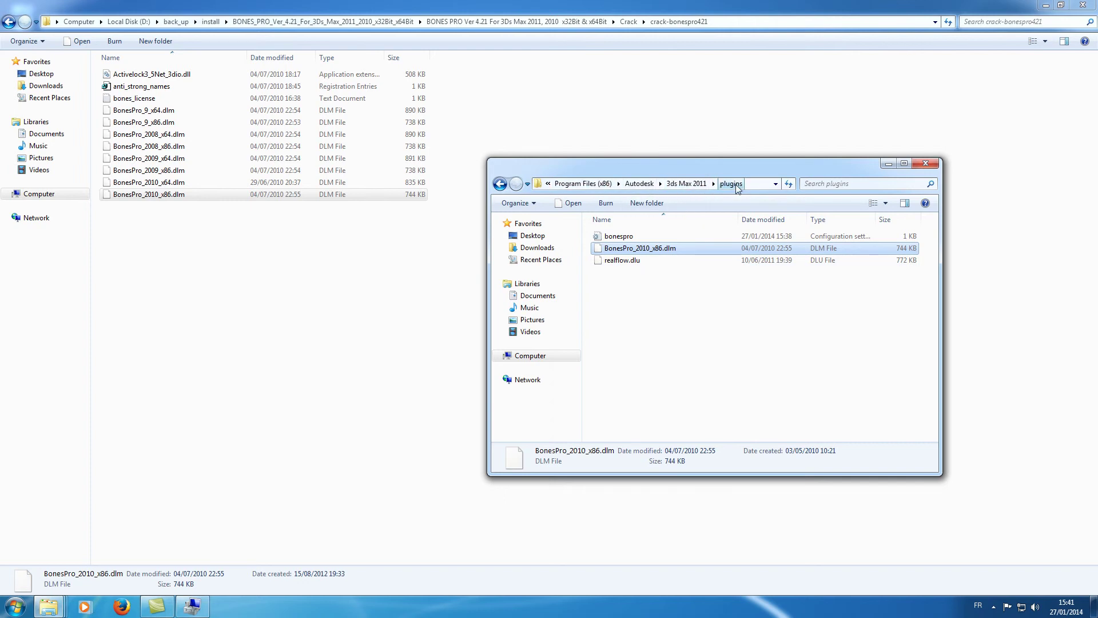
Step: Return to the main BONES PRO Ver 4.21 folder and merge anti_strong_names_fixed into the registry
click(7, 26)
click(7, 26)
click(7, 26)
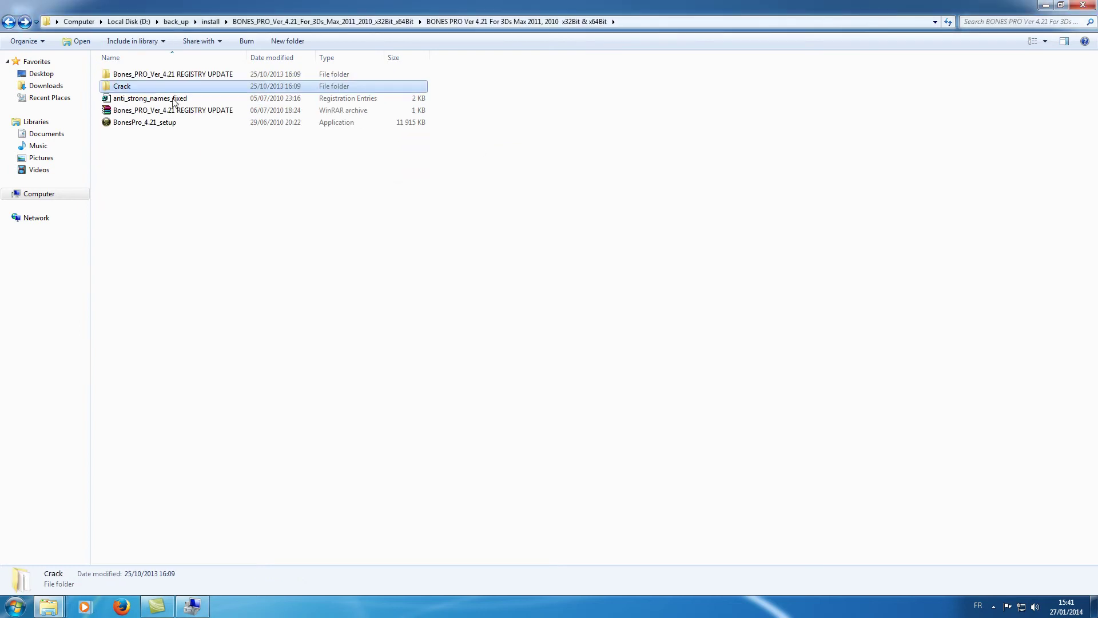
click(132, 99)
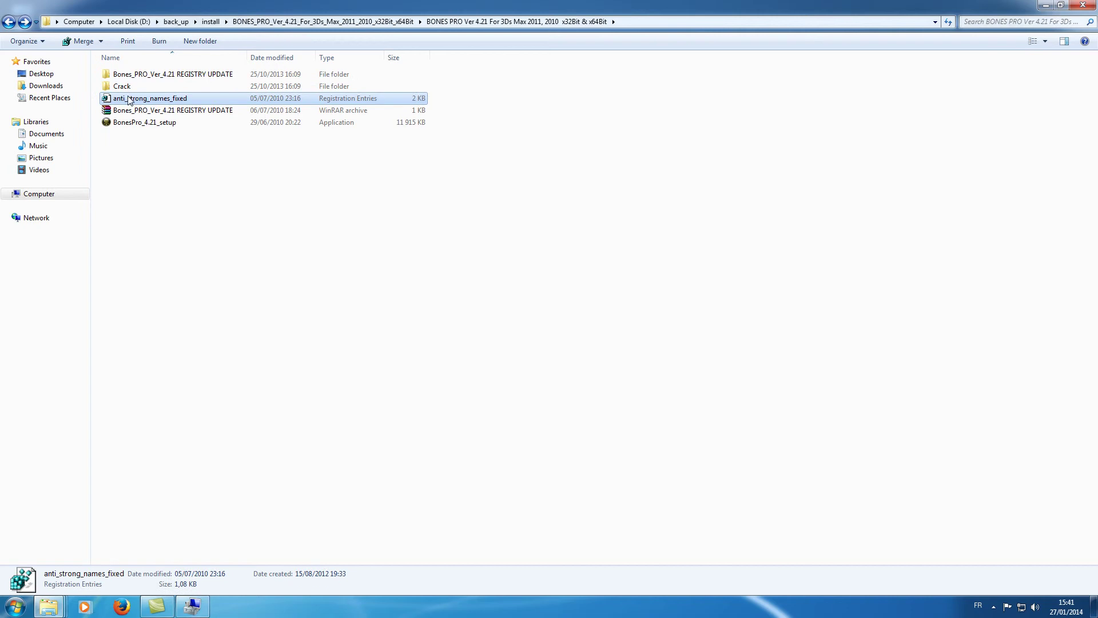
right_click(133, 101)
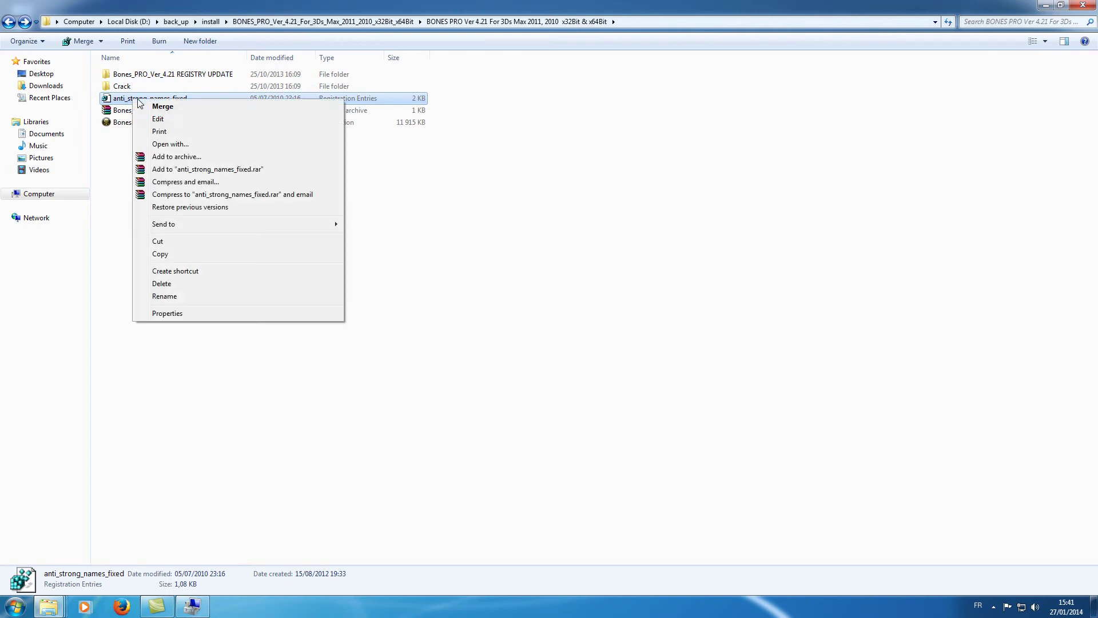
click(172, 108)
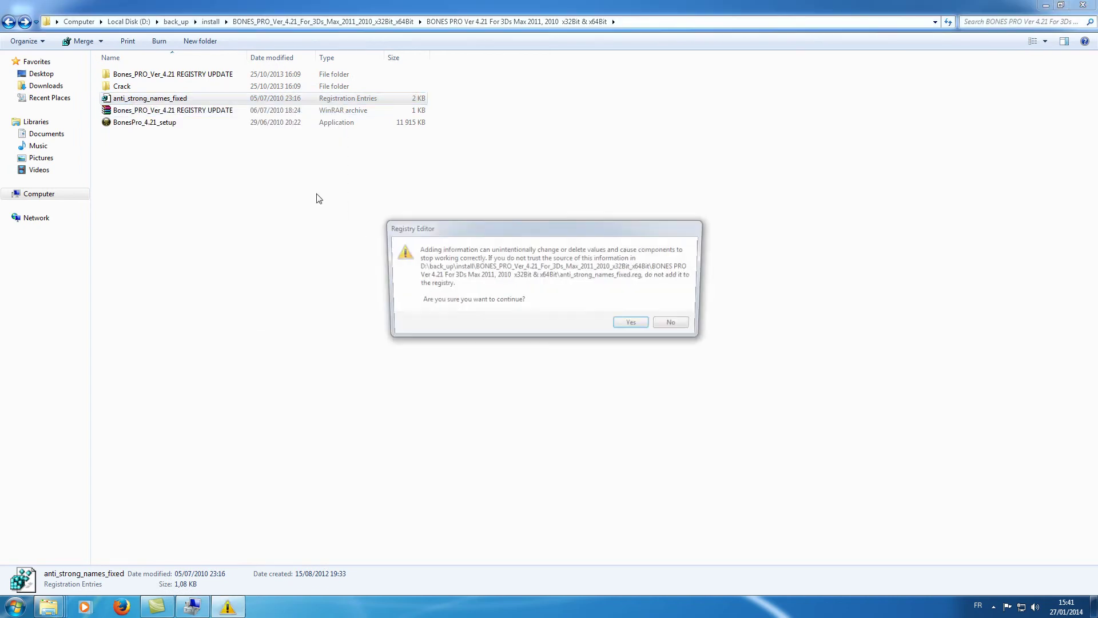
click(633, 326)
click(668, 314)
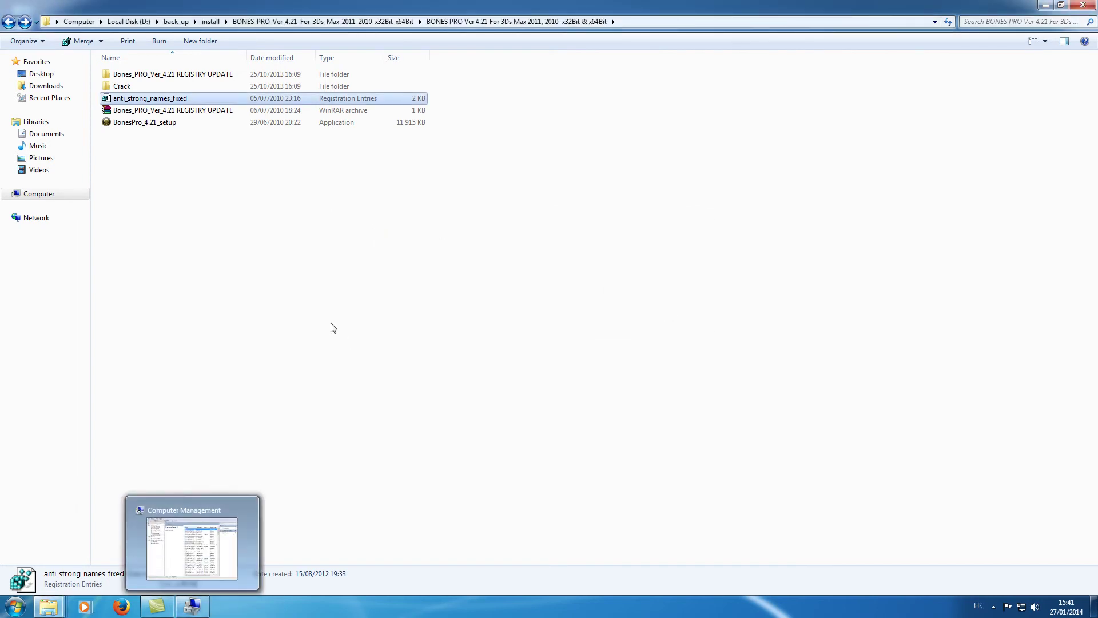
Step: Check the services in Computer Management and the contents of the crack-bonespro421 folder, ending in the main BONES PRO folder
click(200, 602)
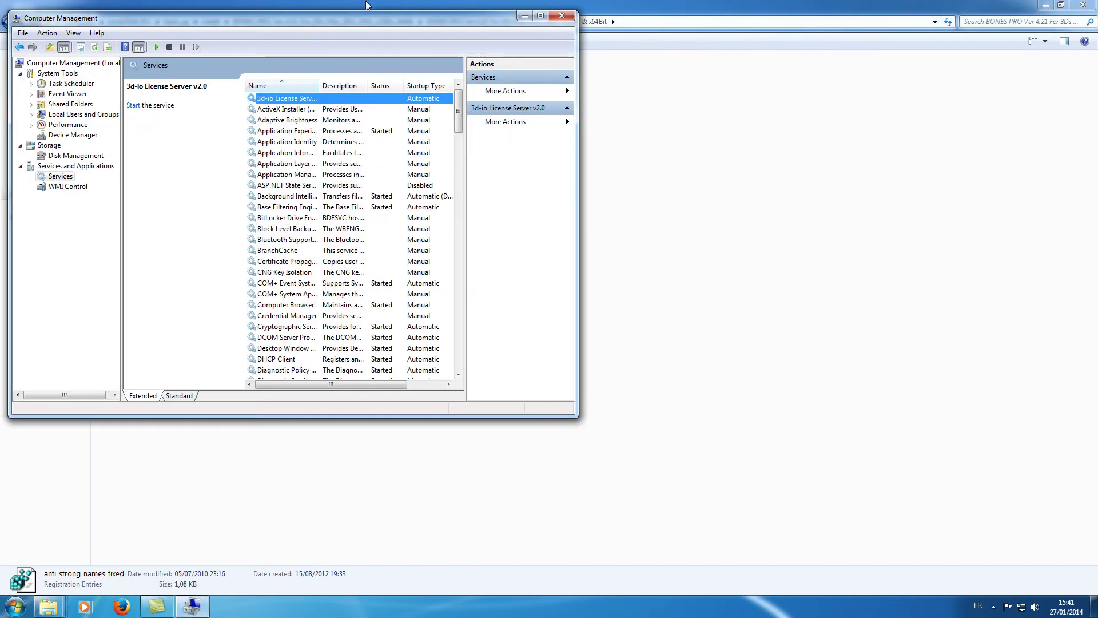
drag(334, 26, 497, 178)
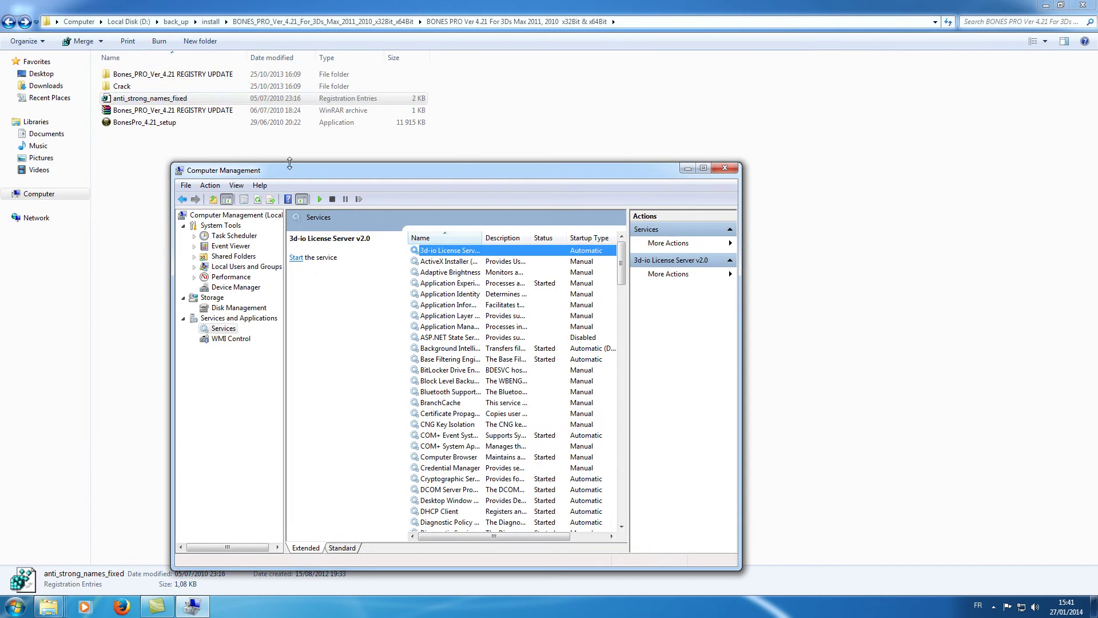
click(124, 87)
double_click(124, 87)
double_click(126, 86)
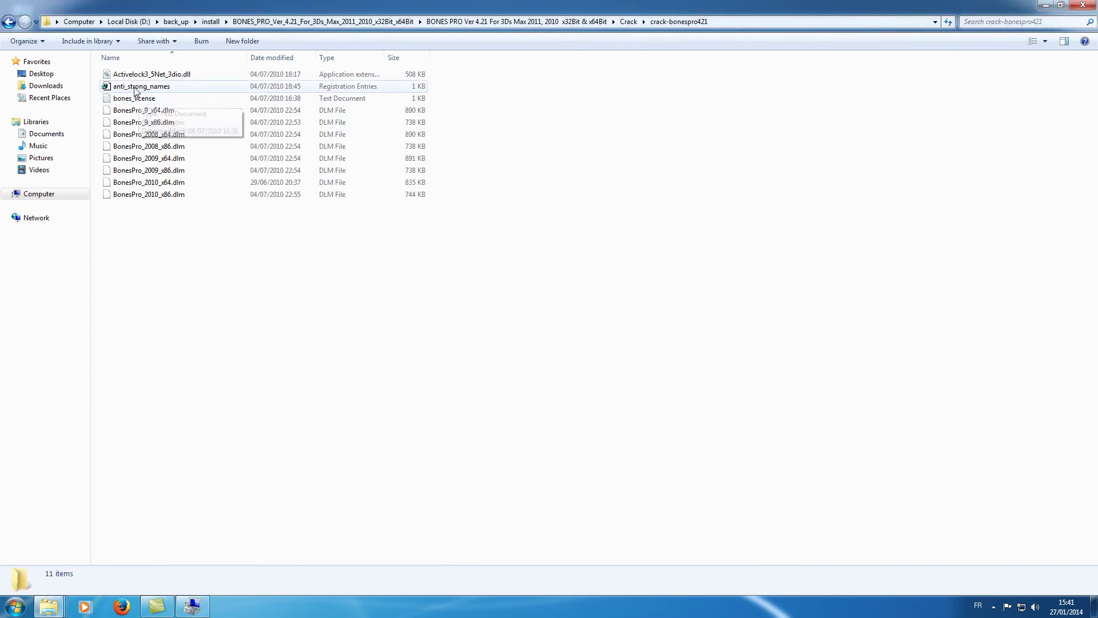
click(8, 22)
click(8, 22)
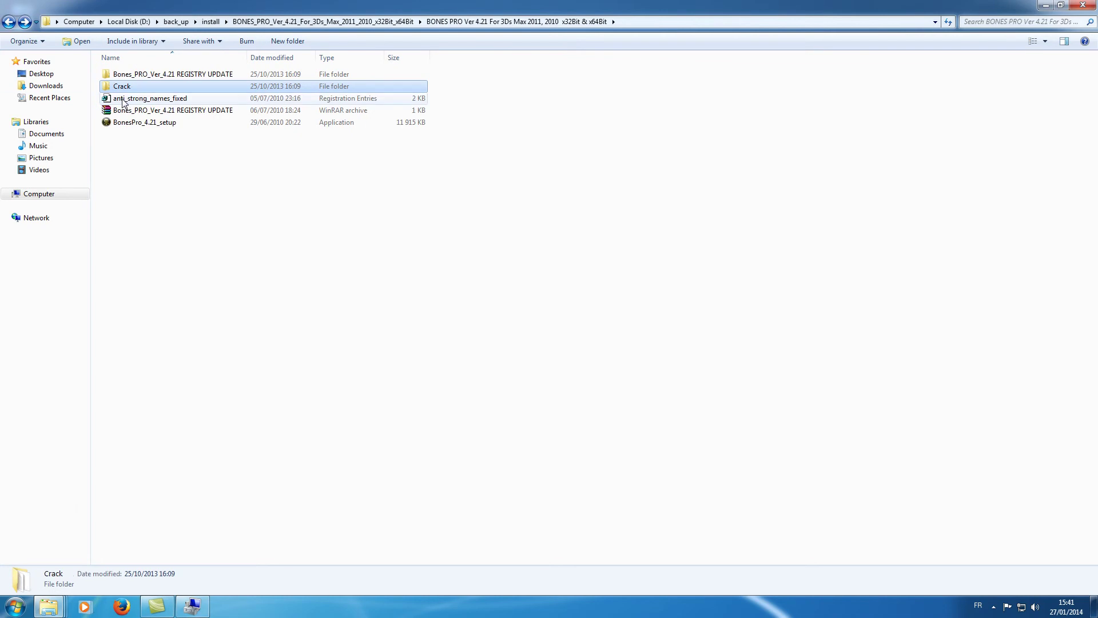
Step: Start the 3d-io License Server v2.0 service in Computer Management, and minimize its window
click(192, 606)
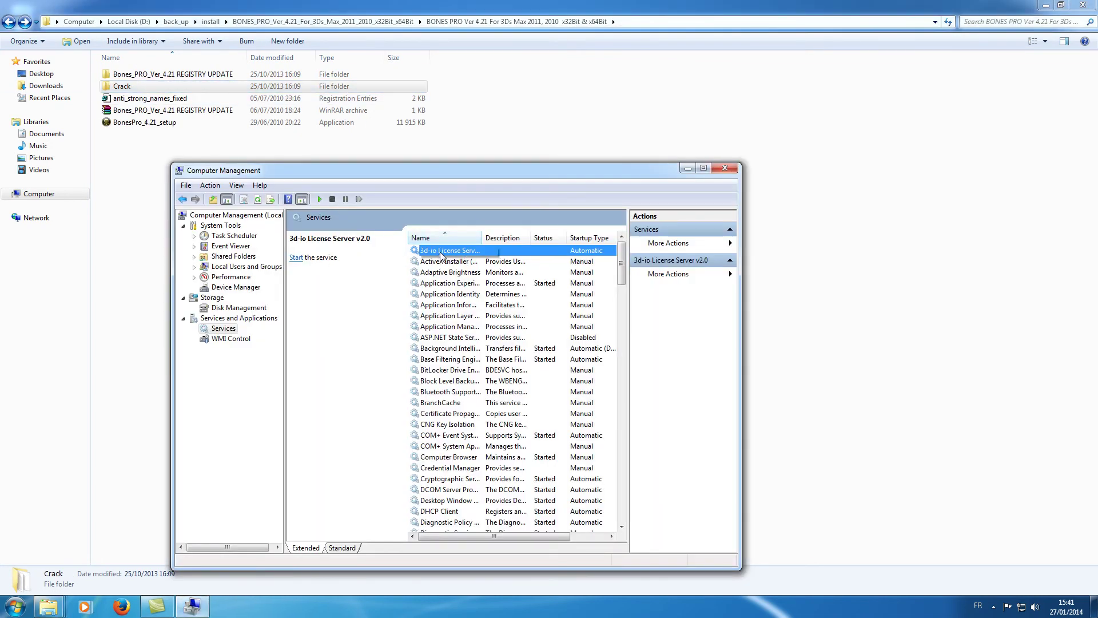
click(318, 199)
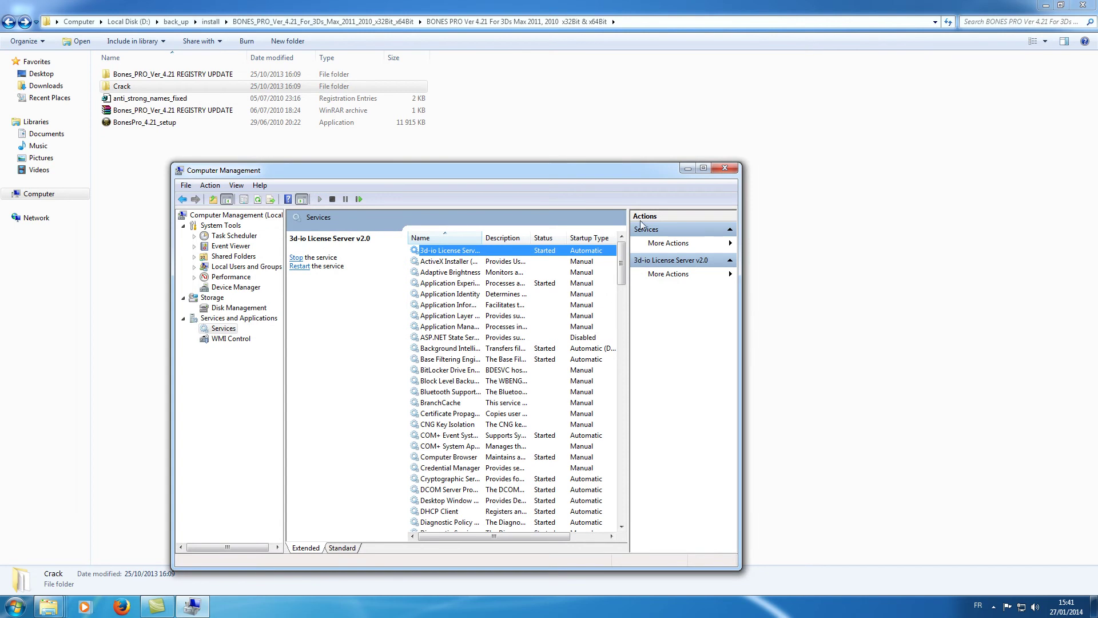
click(686, 166)
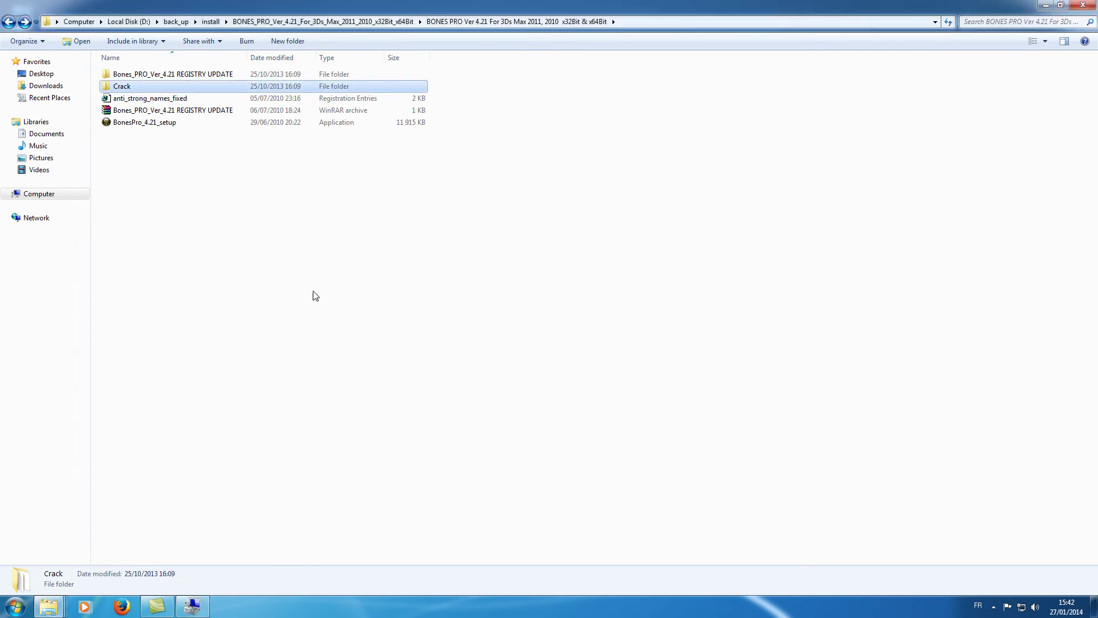
Step: Run LicenseManagerV2 from the C:\Program Files (x86)\3d-io plugins\licensing_v2 folder
click(44, 613)
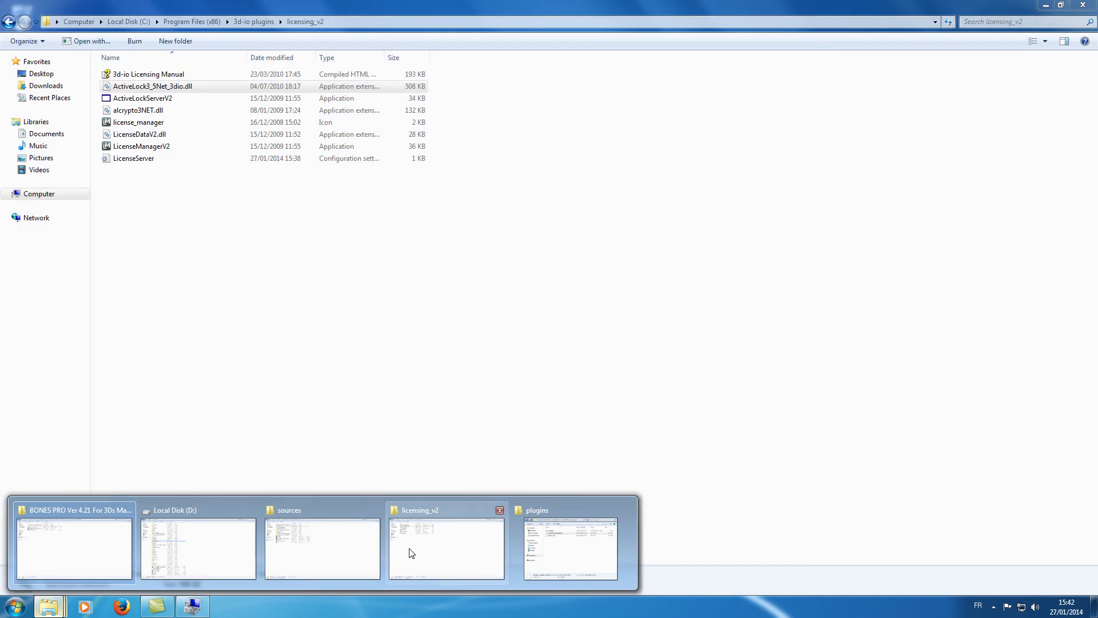
click(405, 545)
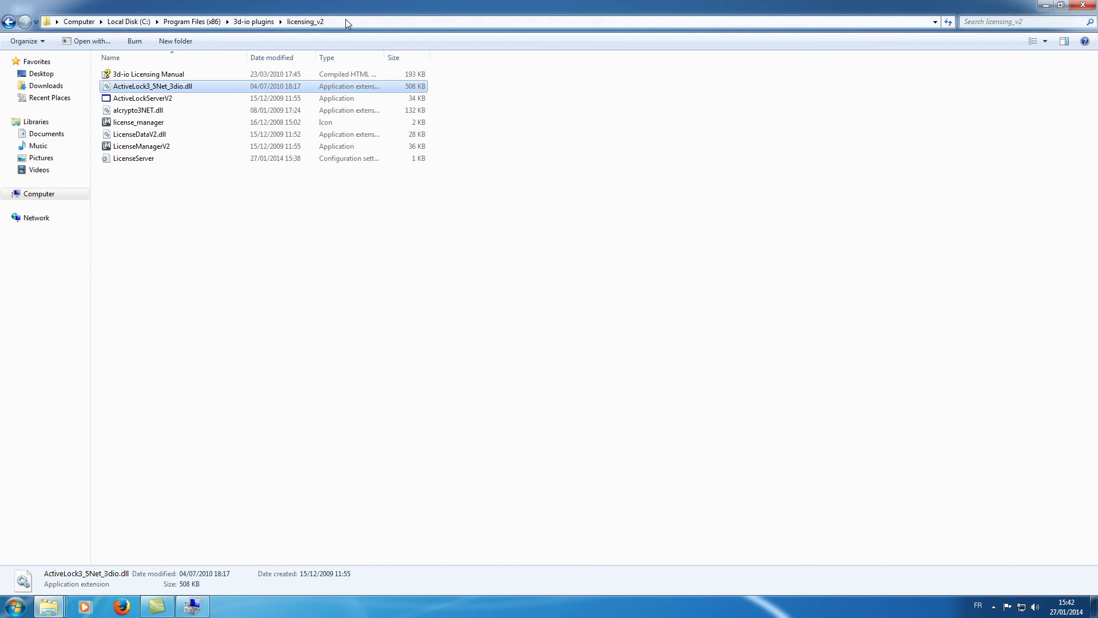
click(132, 148)
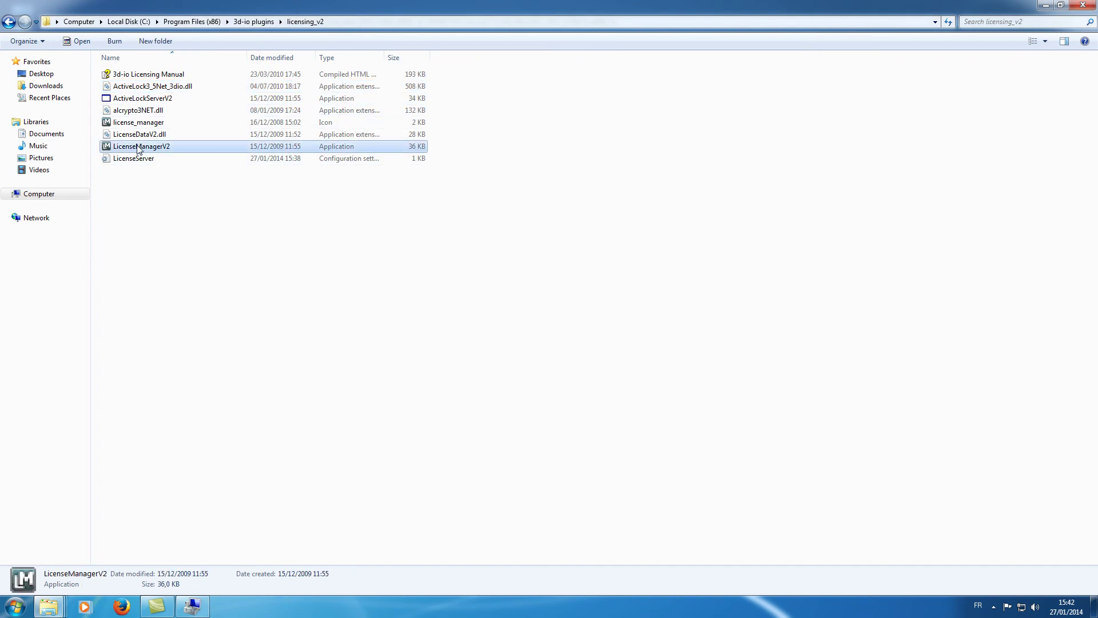
right_click(138, 149)
click(160, 165)
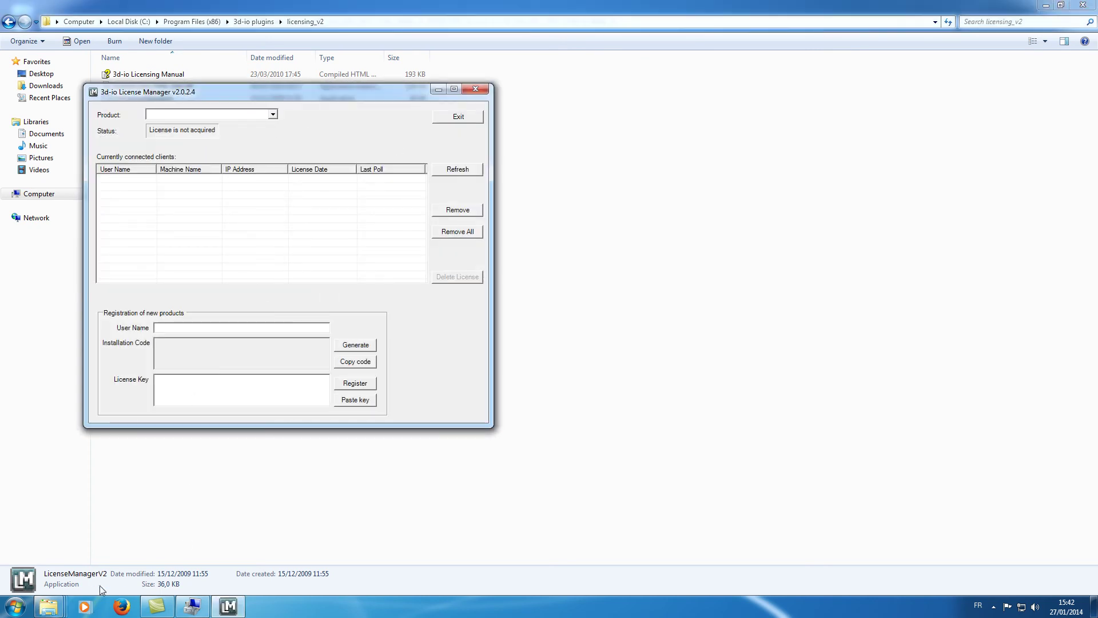
Step: Open the bones_license text file from the crack-bonespro421 folder inside Crack in Notepad
mouse_move(49, 606)
click(98, 549)
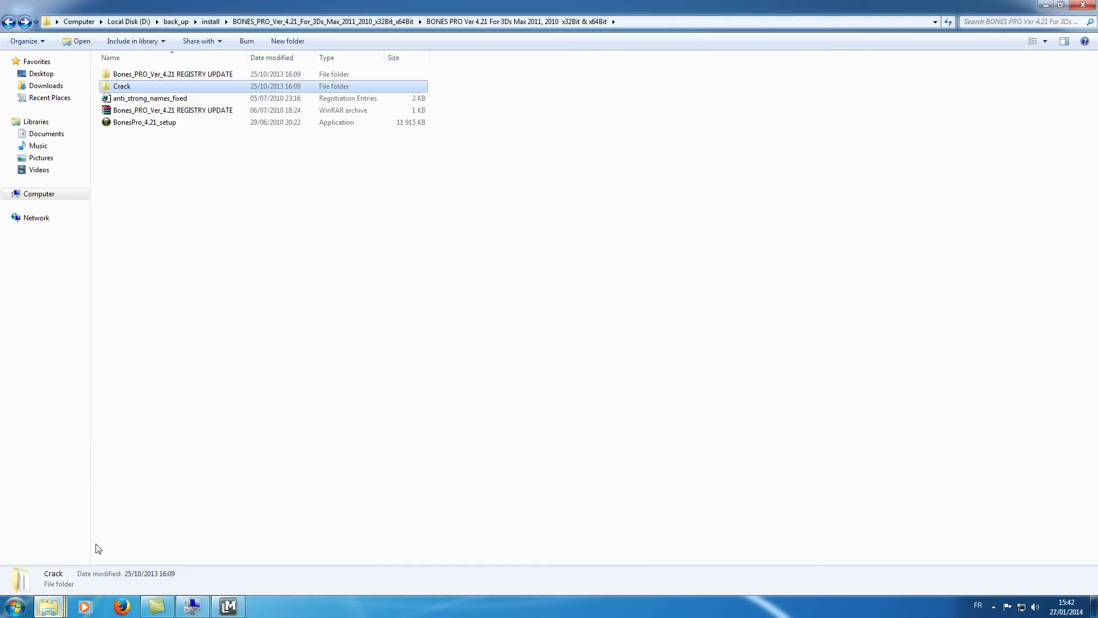
double_click(132, 86)
double_click(133, 88)
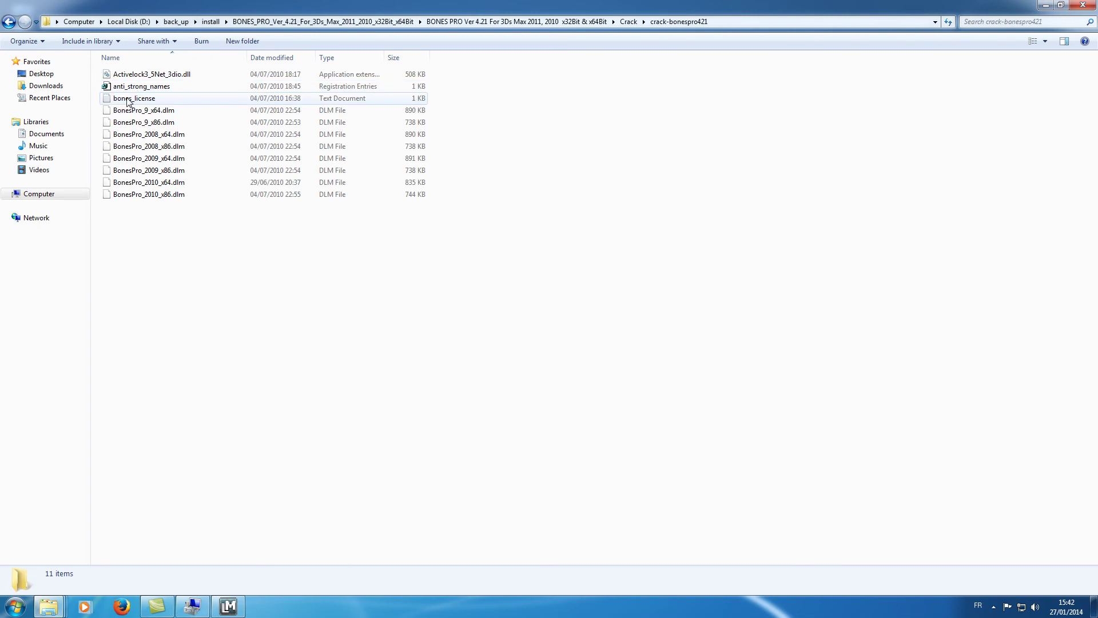
double_click(136, 101)
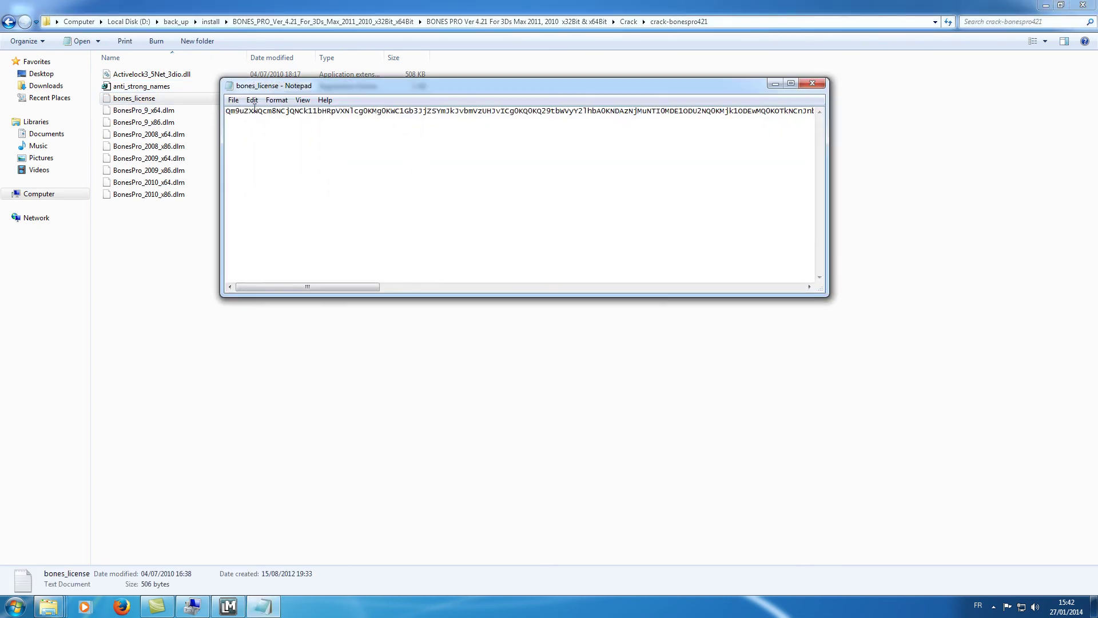
Step: Copy the entire license key text from the bones_license file
key(ctrl+a)
right_click(258, 108)
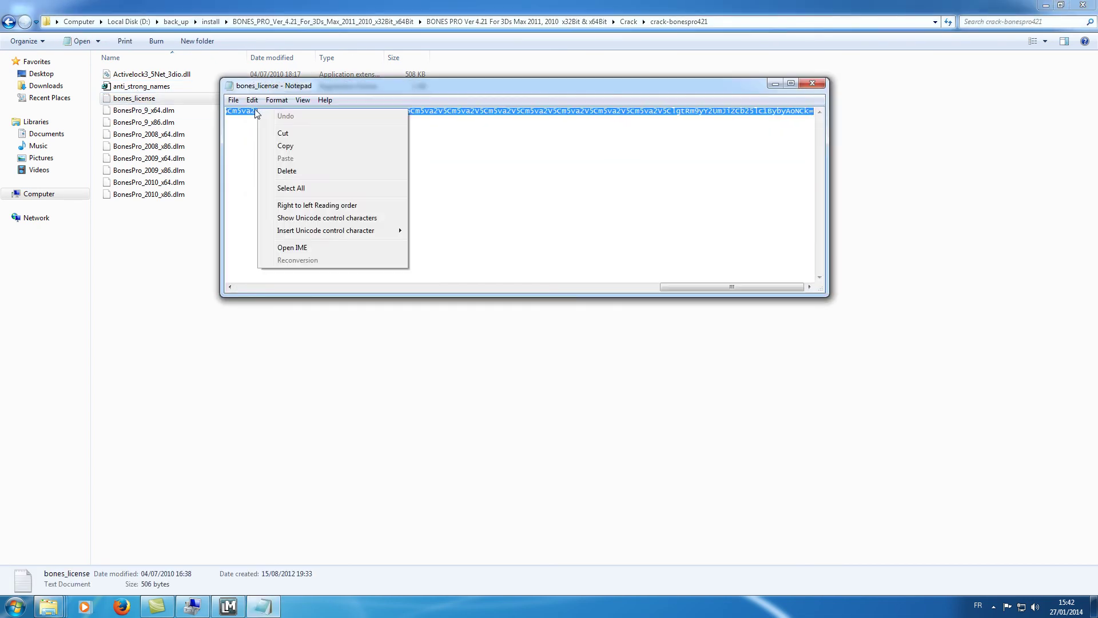
click(249, 120)
click(252, 100)
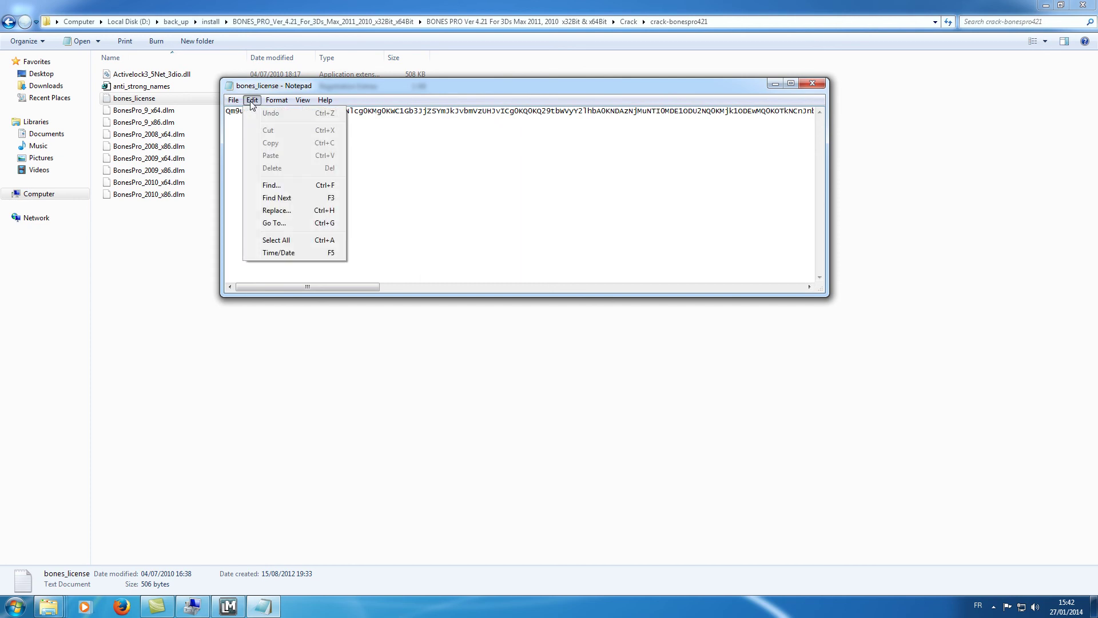
click(298, 240)
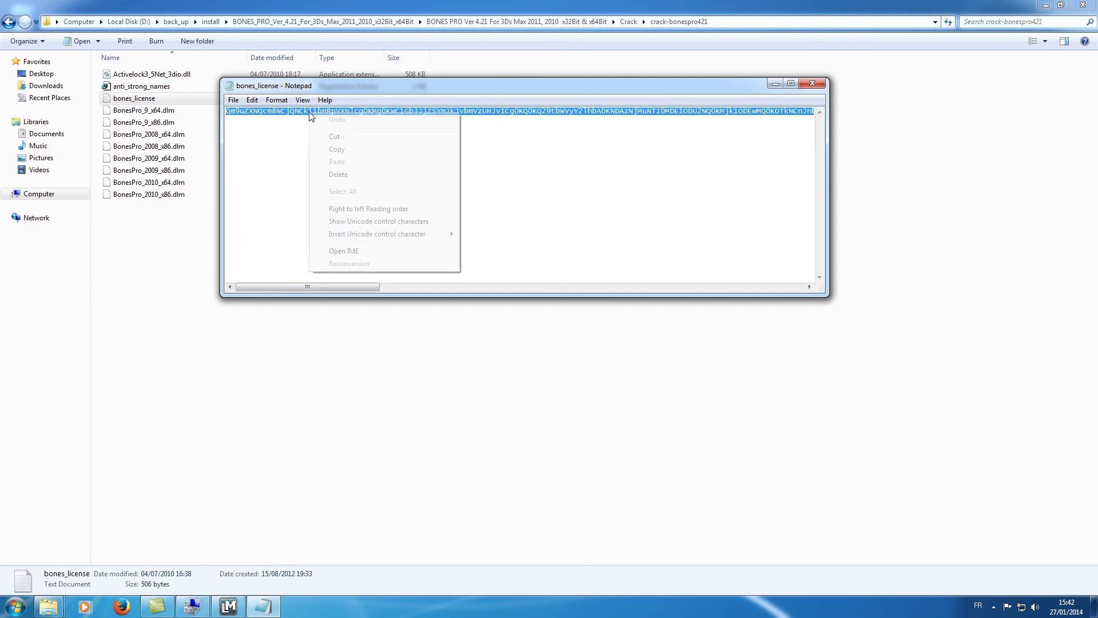
right_click(309, 115)
click(342, 151)
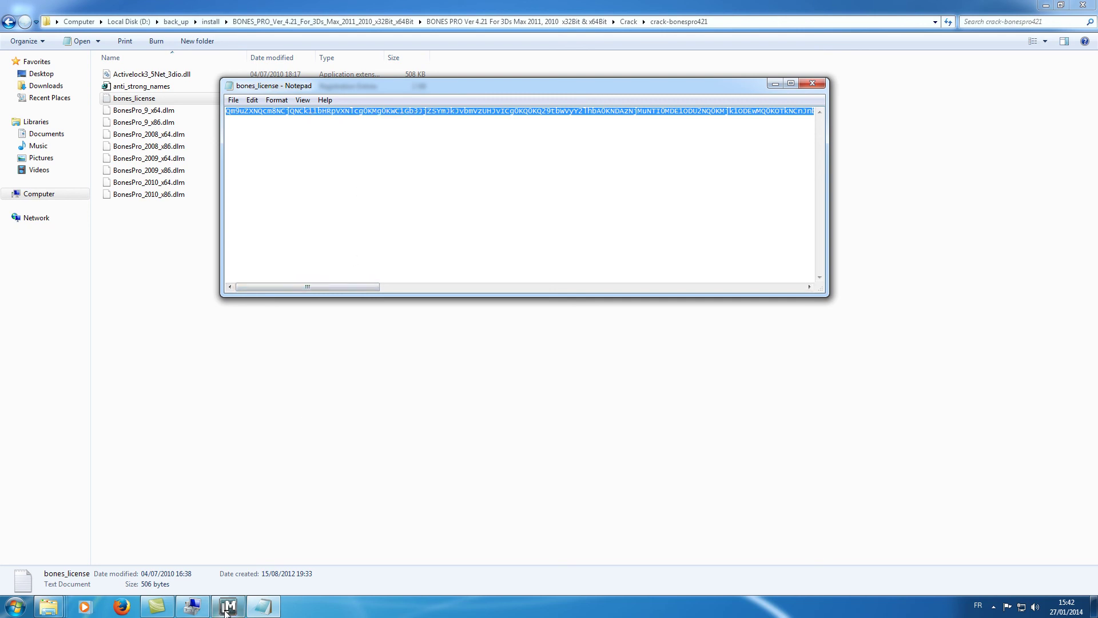
Step: Paste the license key into the License Key field of 3d-io License Manager, register it and exit the manager
click(229, 608)
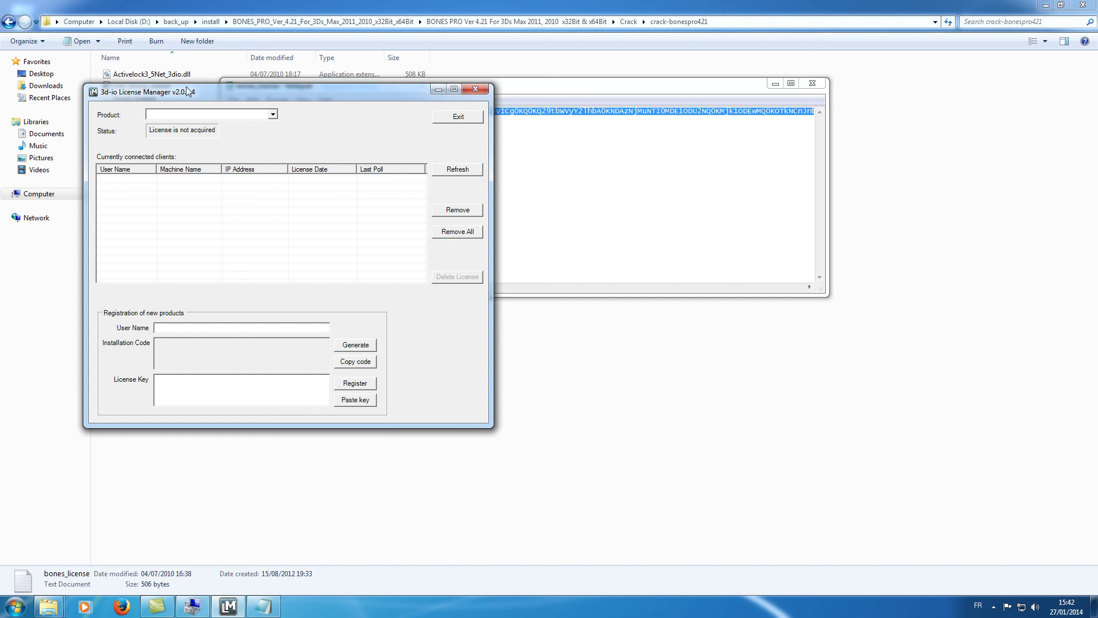
click(48, 607)
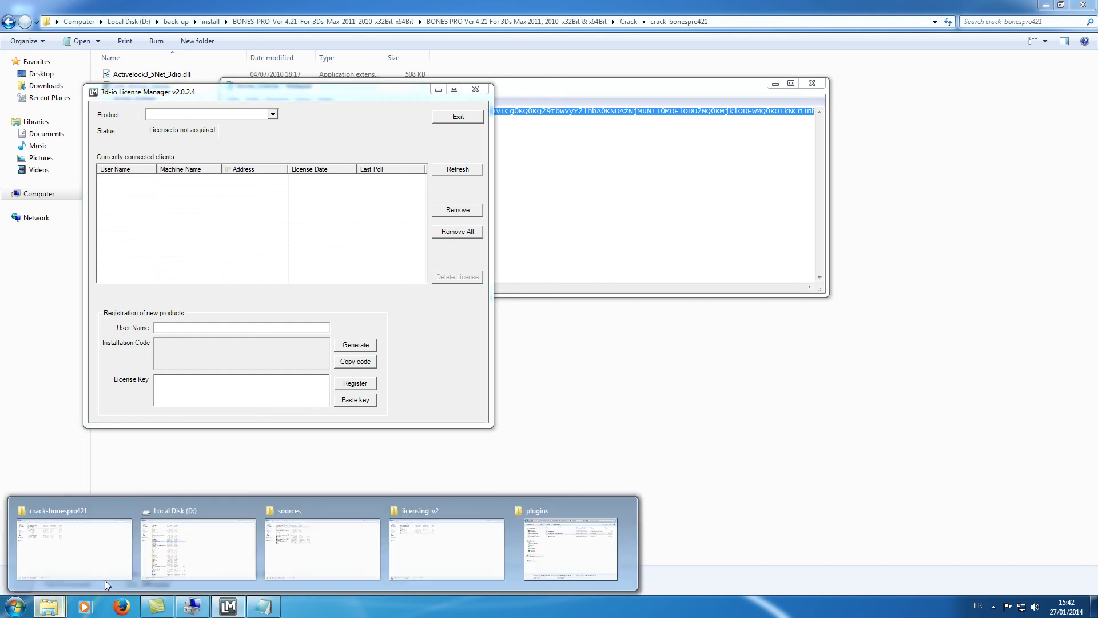
click(409, 517)
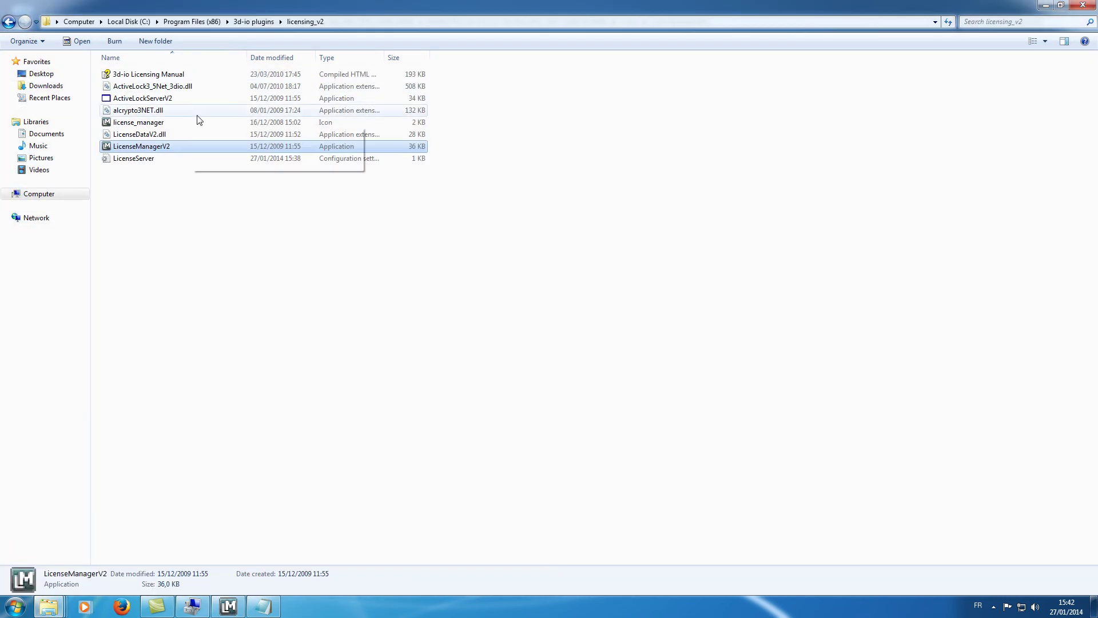
click(228, 607)
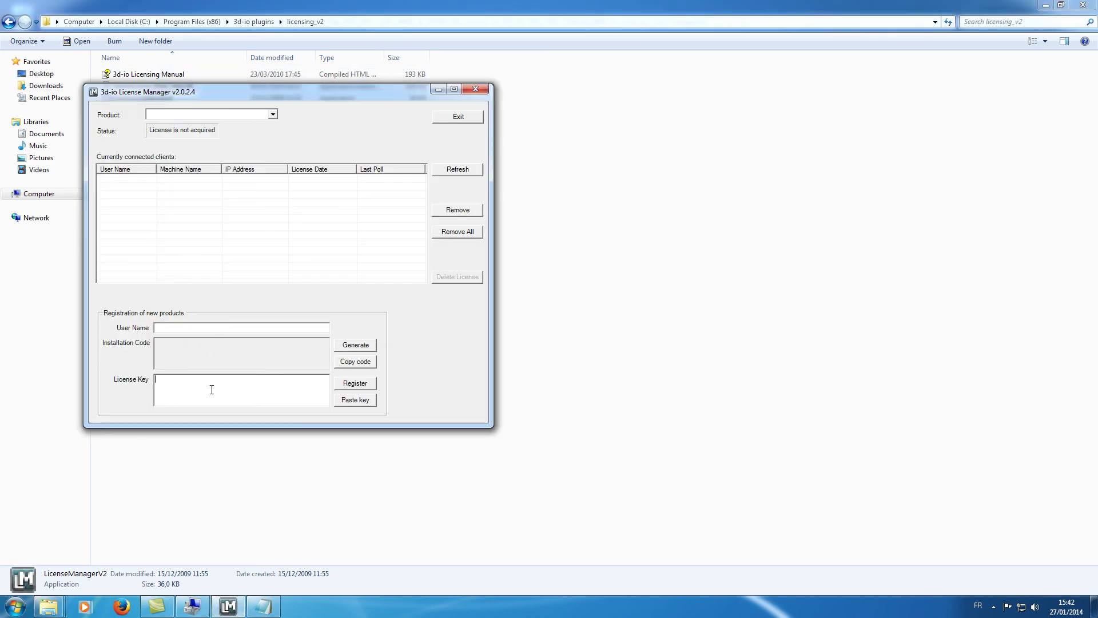
key(ctrl+v)
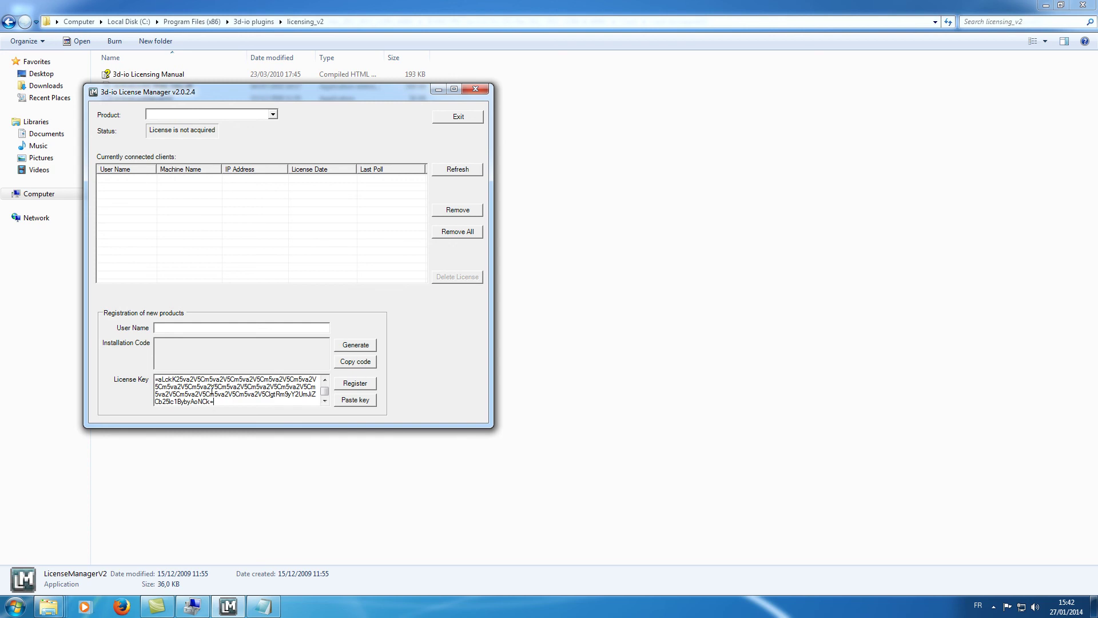
click(347, 388)
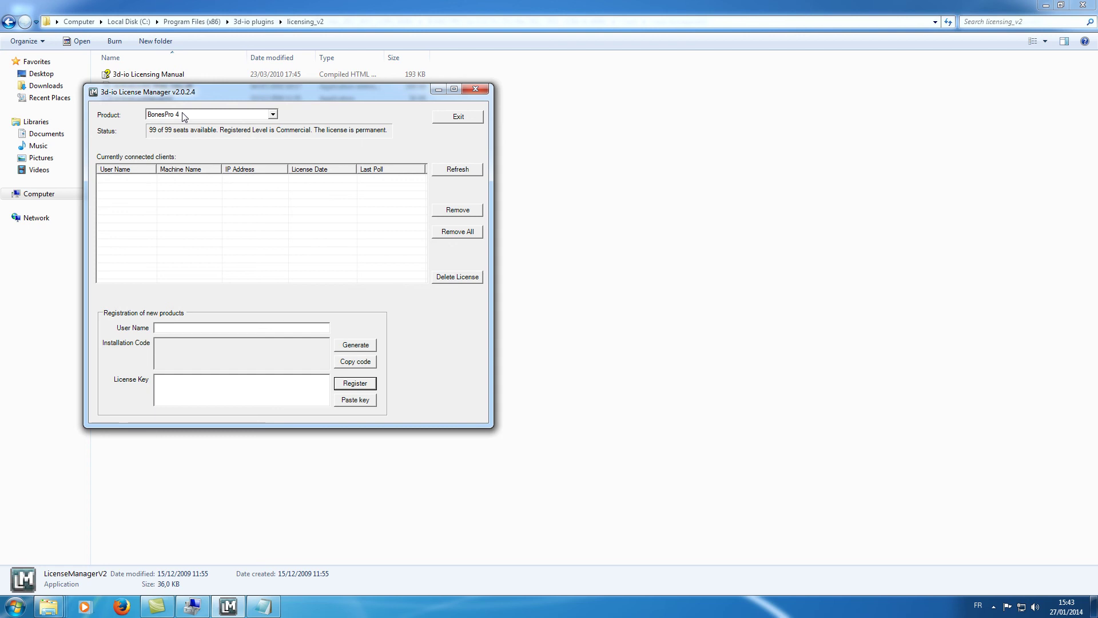
click(452, 119)
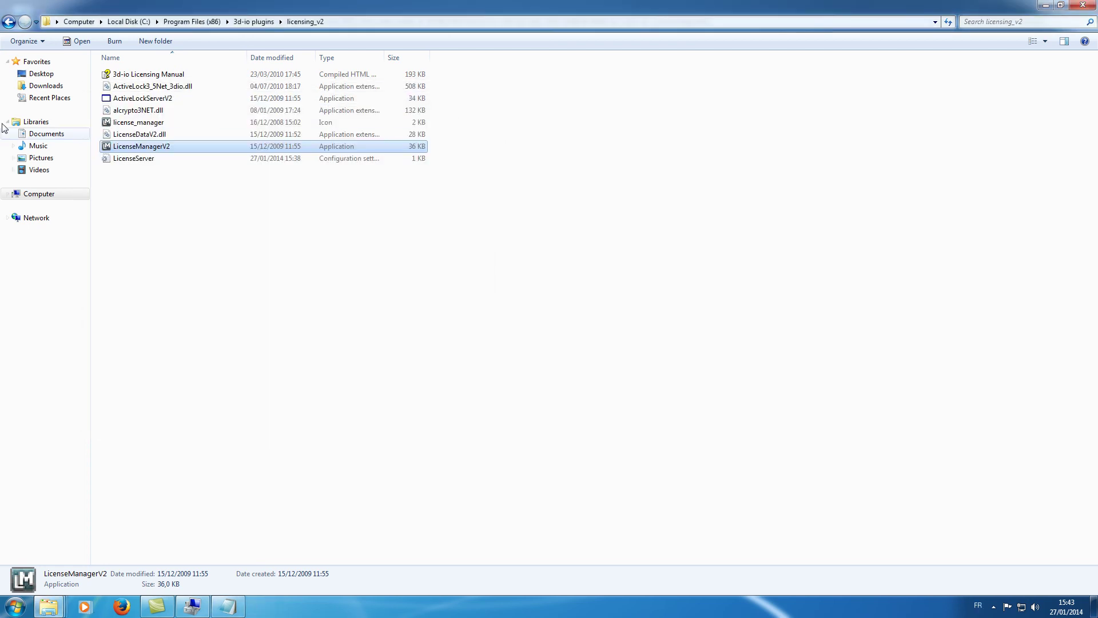